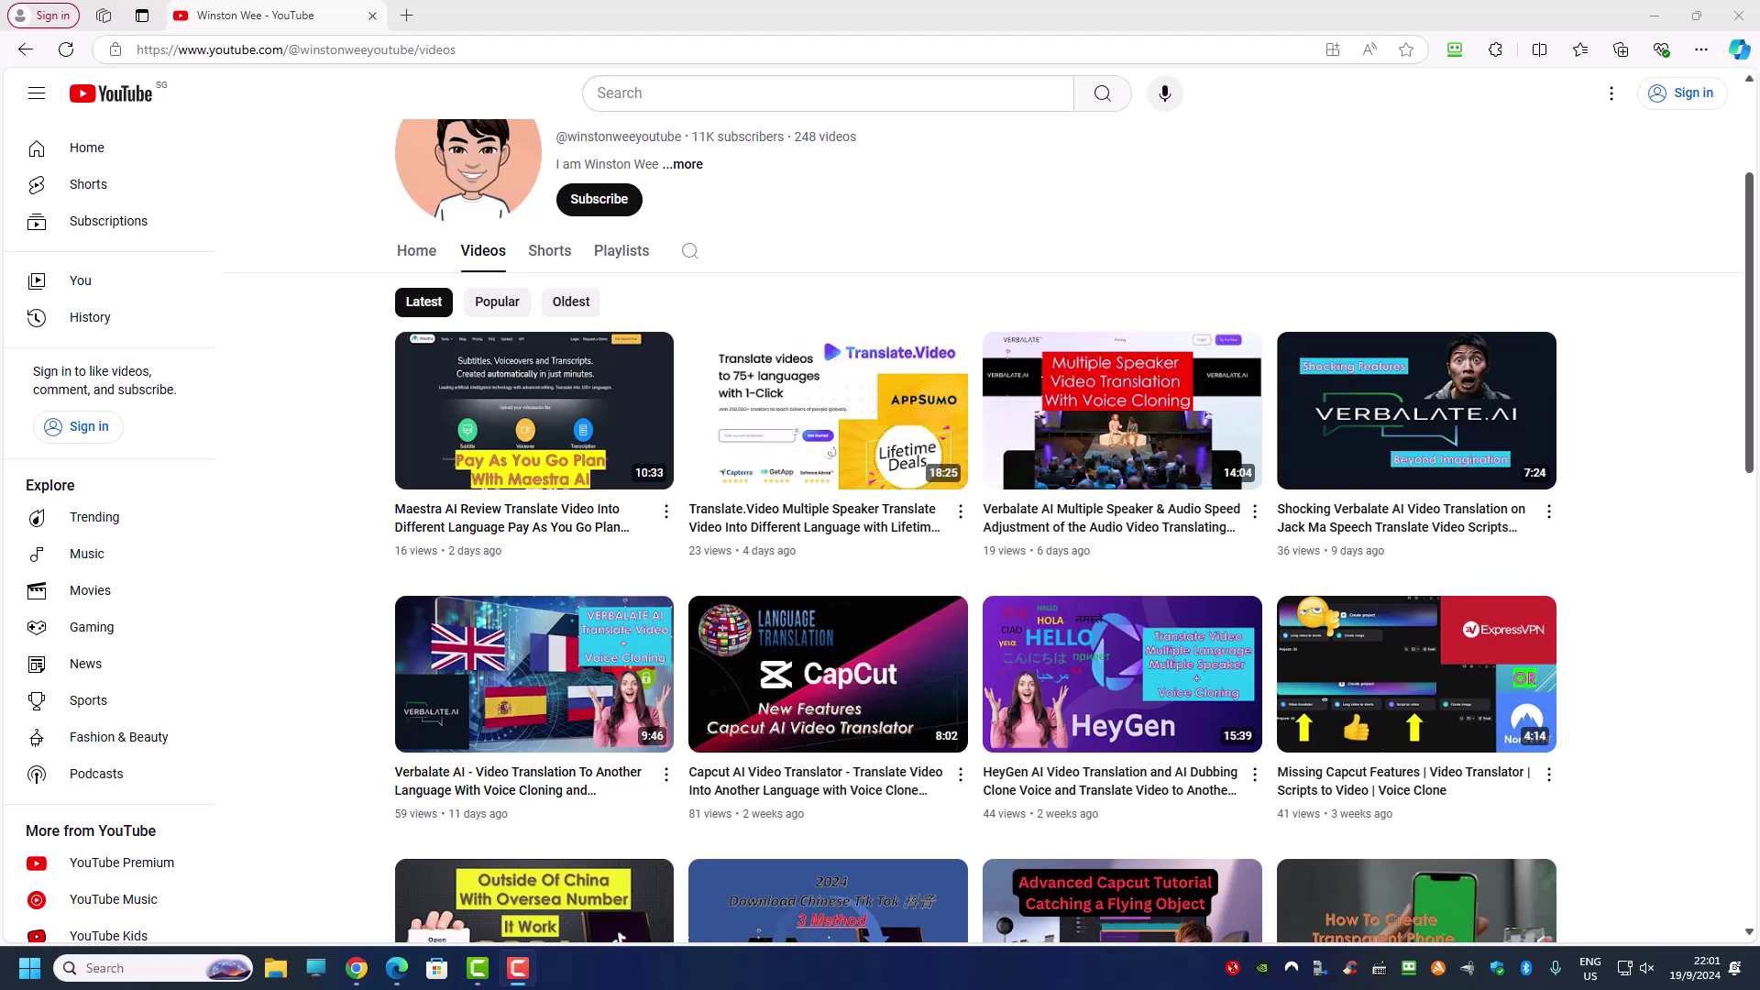
Step: Return to the Google results for 'vidnoz ai' and scroll down to the Vidnoz AI link
mouse_move(1105, 683)
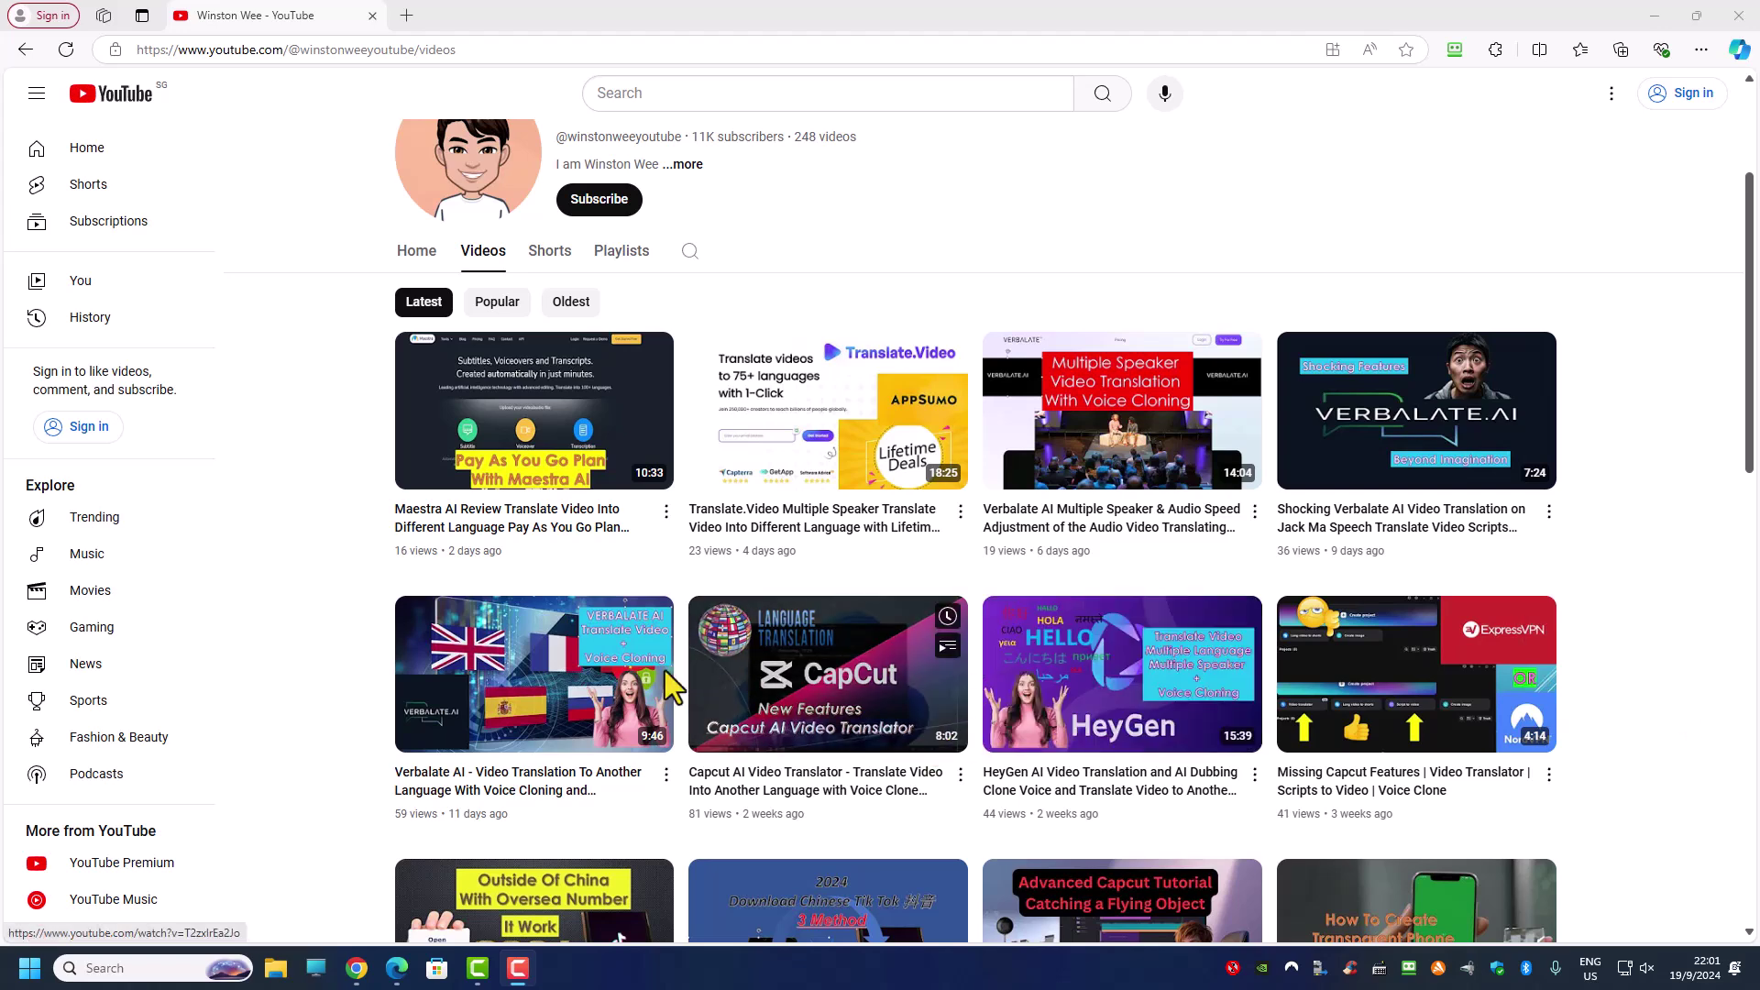
mouse_move(1094, 715)
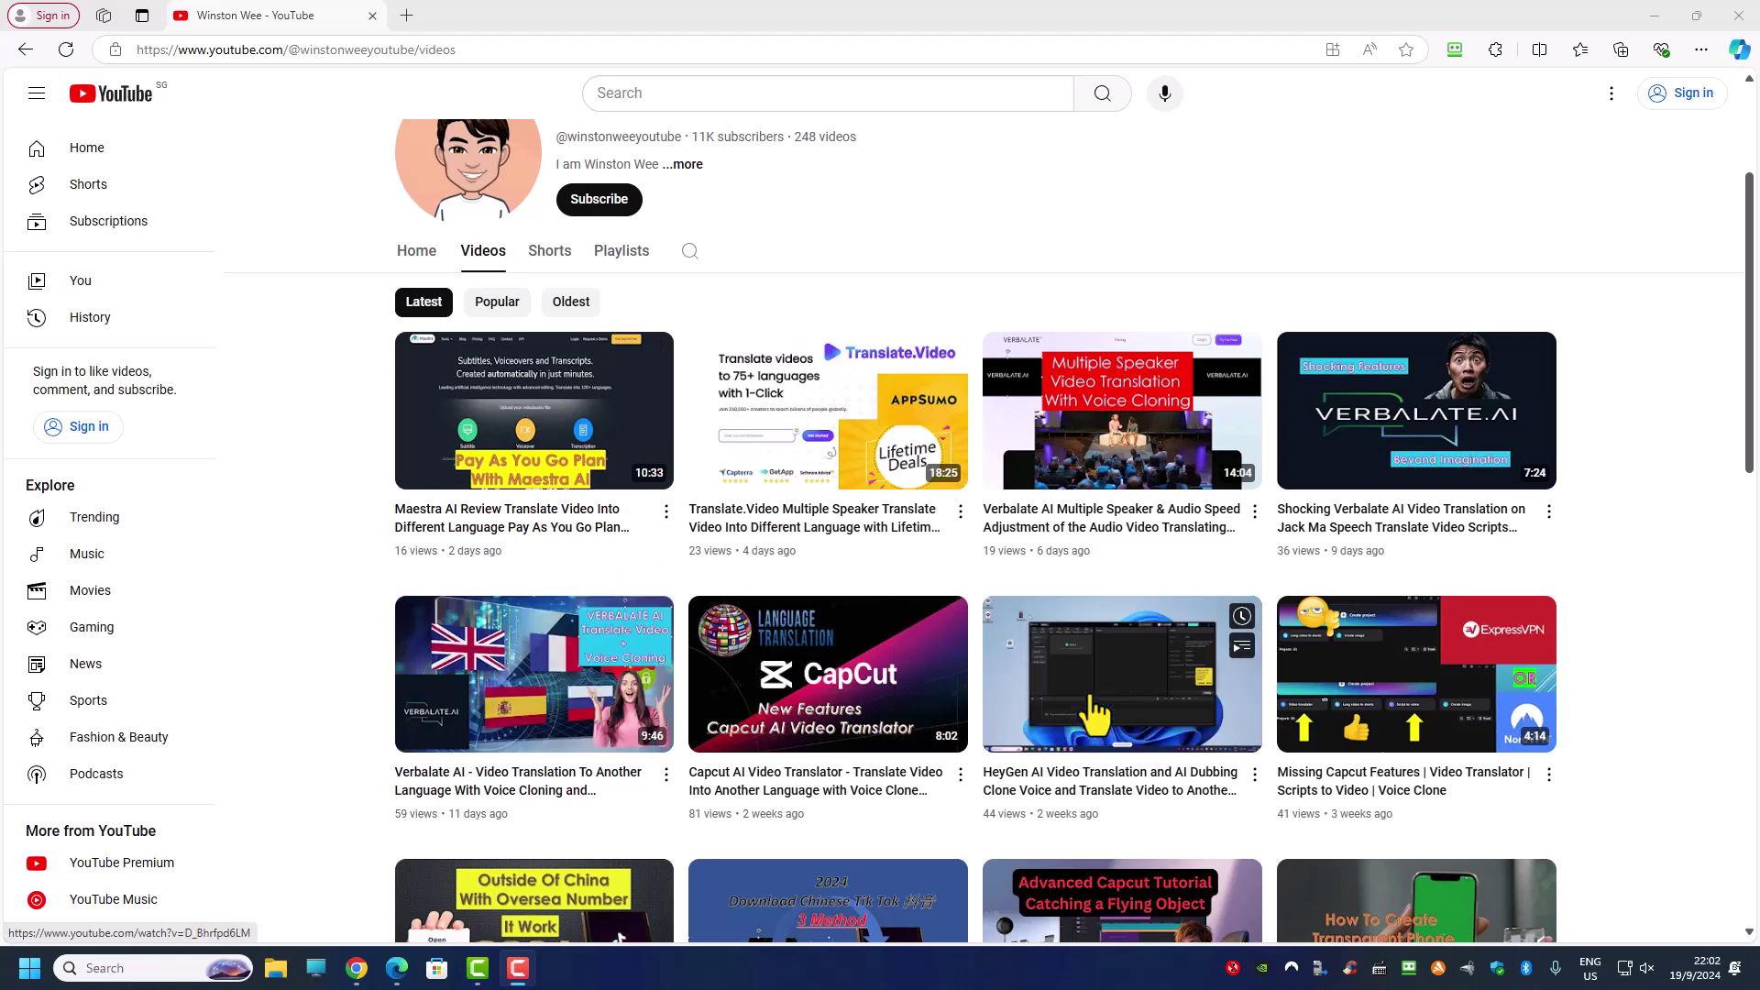
mouse_move(603, 729)
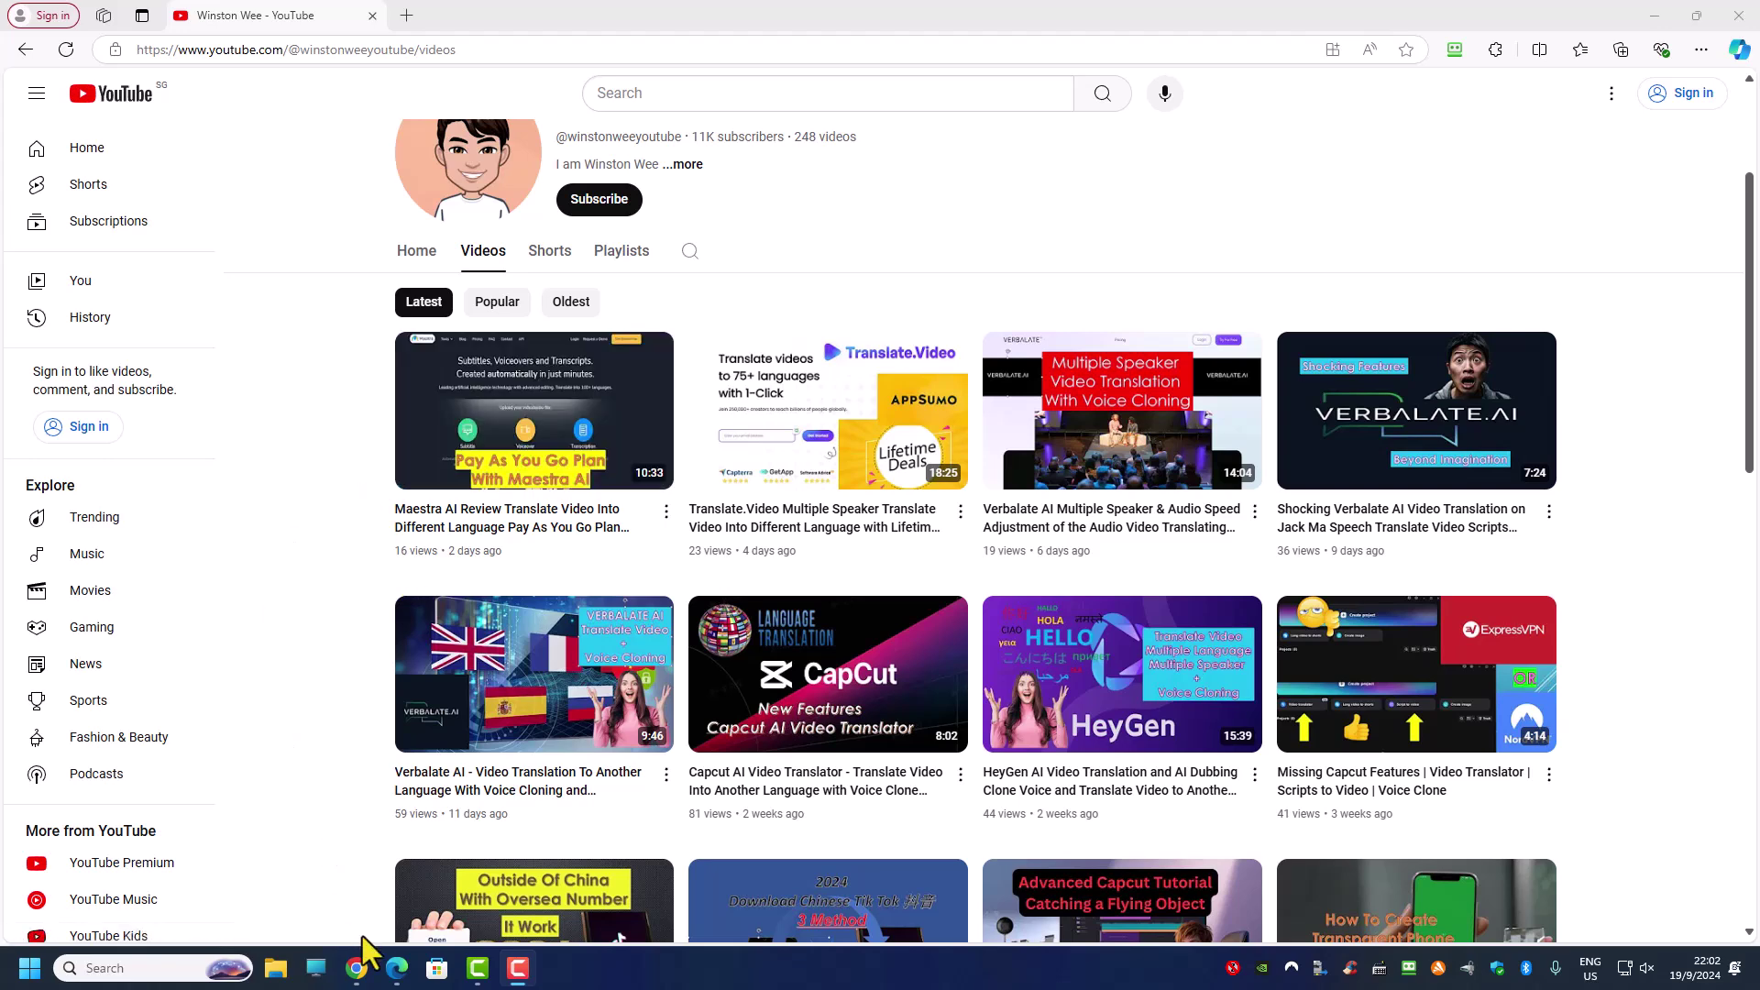
mouse_move(358, 979)
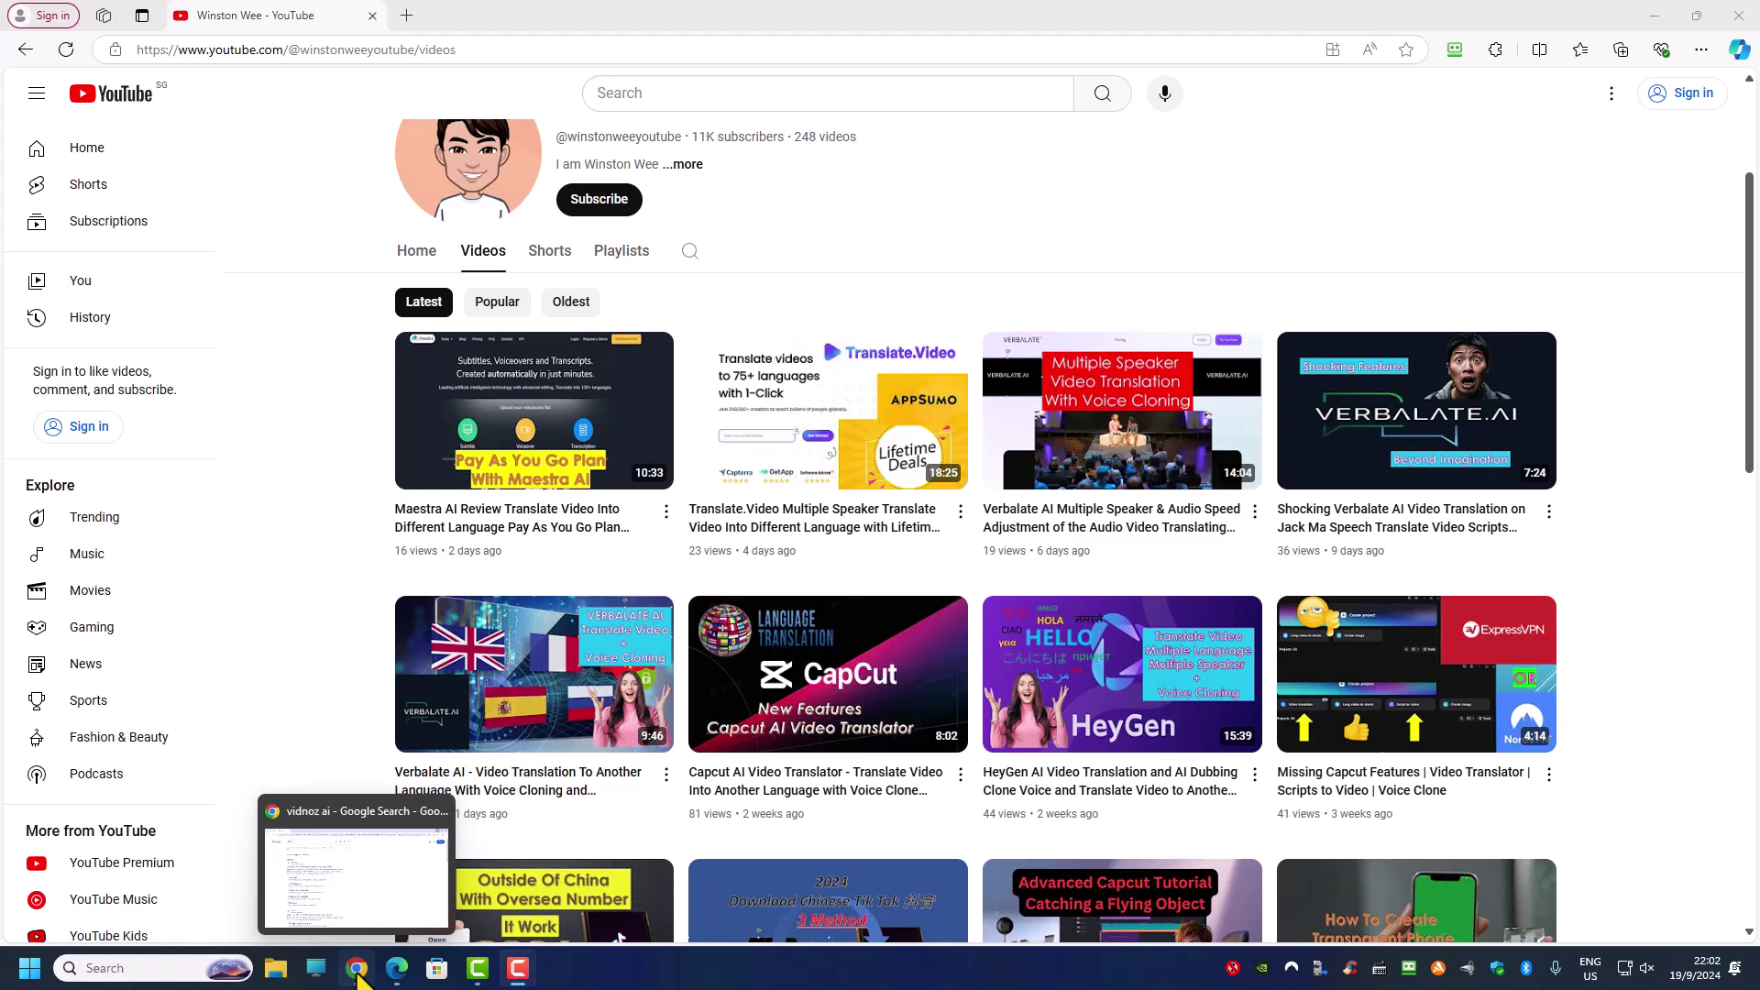
click(358, 972)
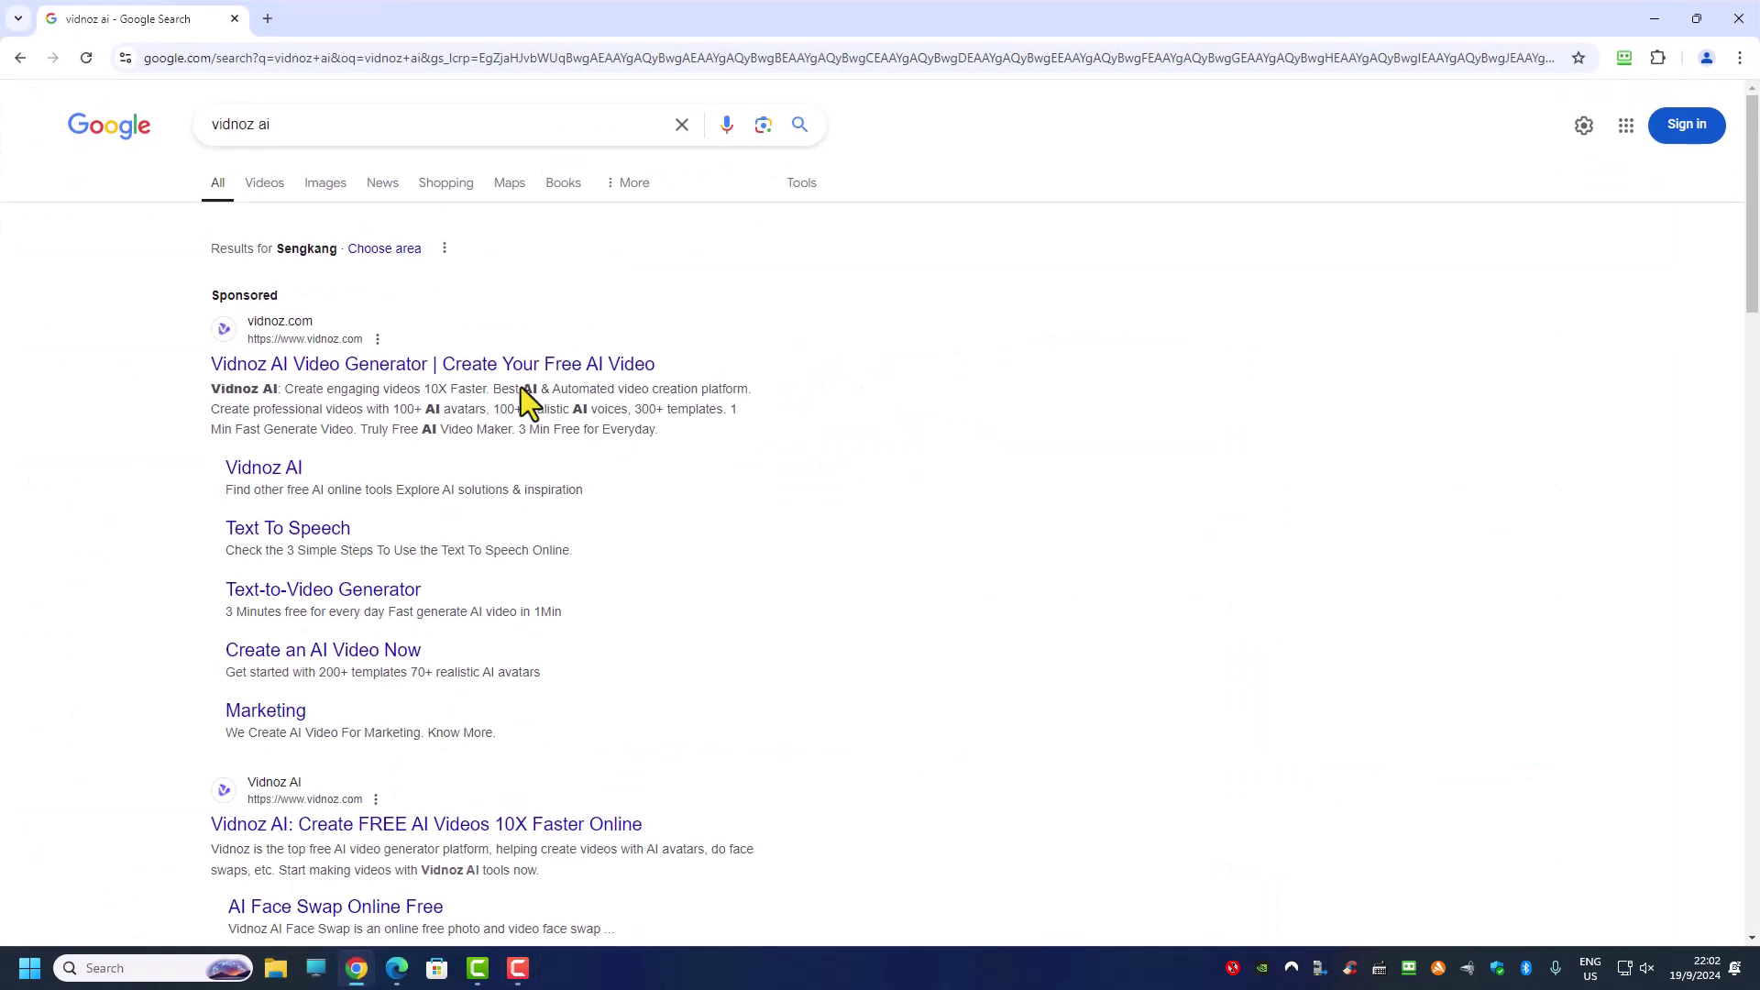
scroll(381, 479, down, 2)
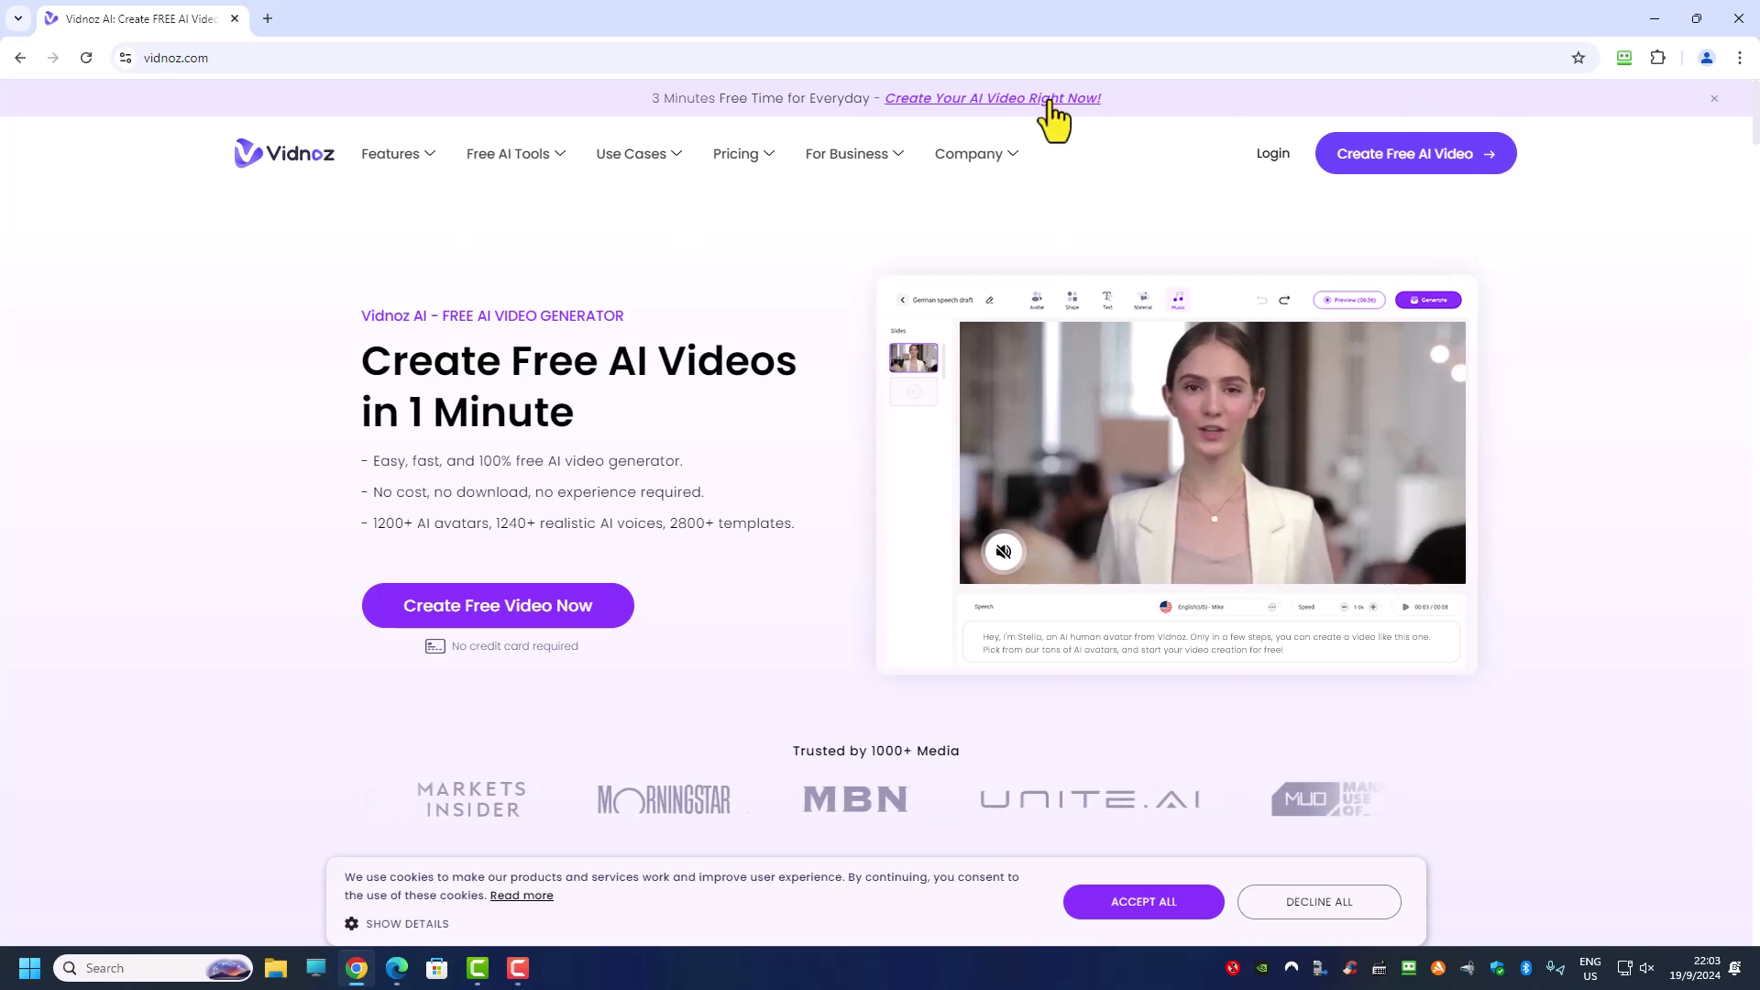
Step: Dismiss the Vidnoz login prompt and choose AI Video Dubbing under Free AI Tools
click(1270, 158)
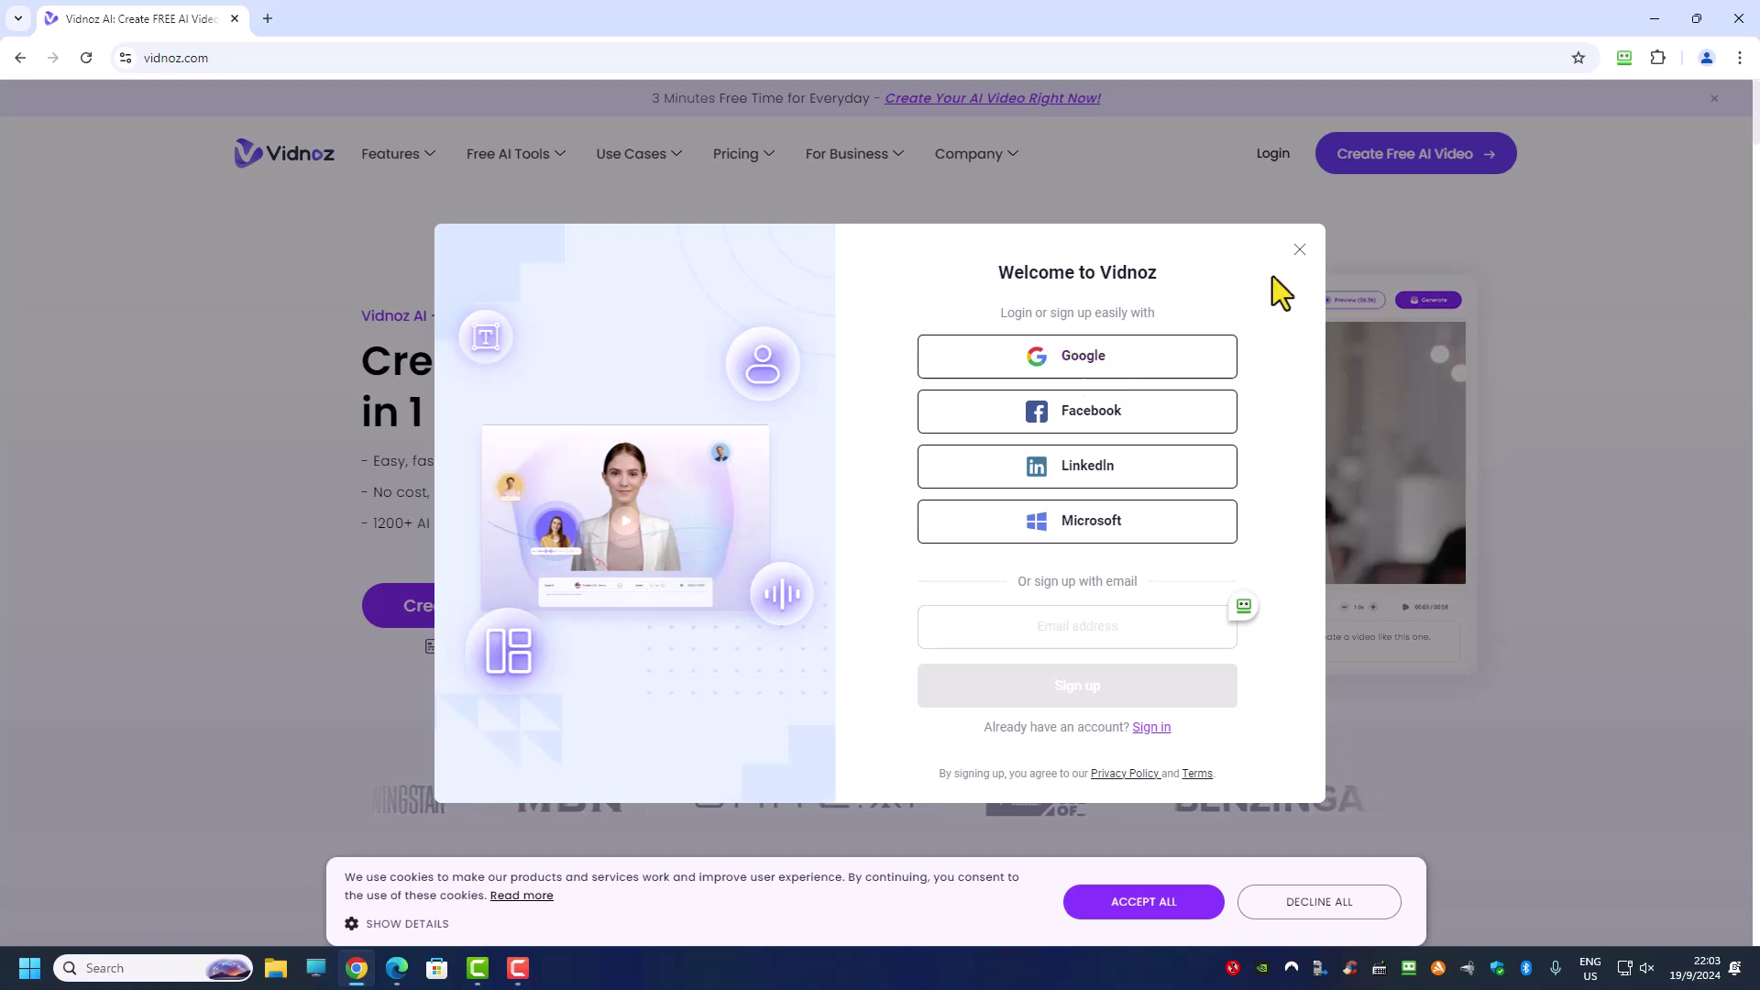
click(1299, 249)
mouse_move(472, 167)
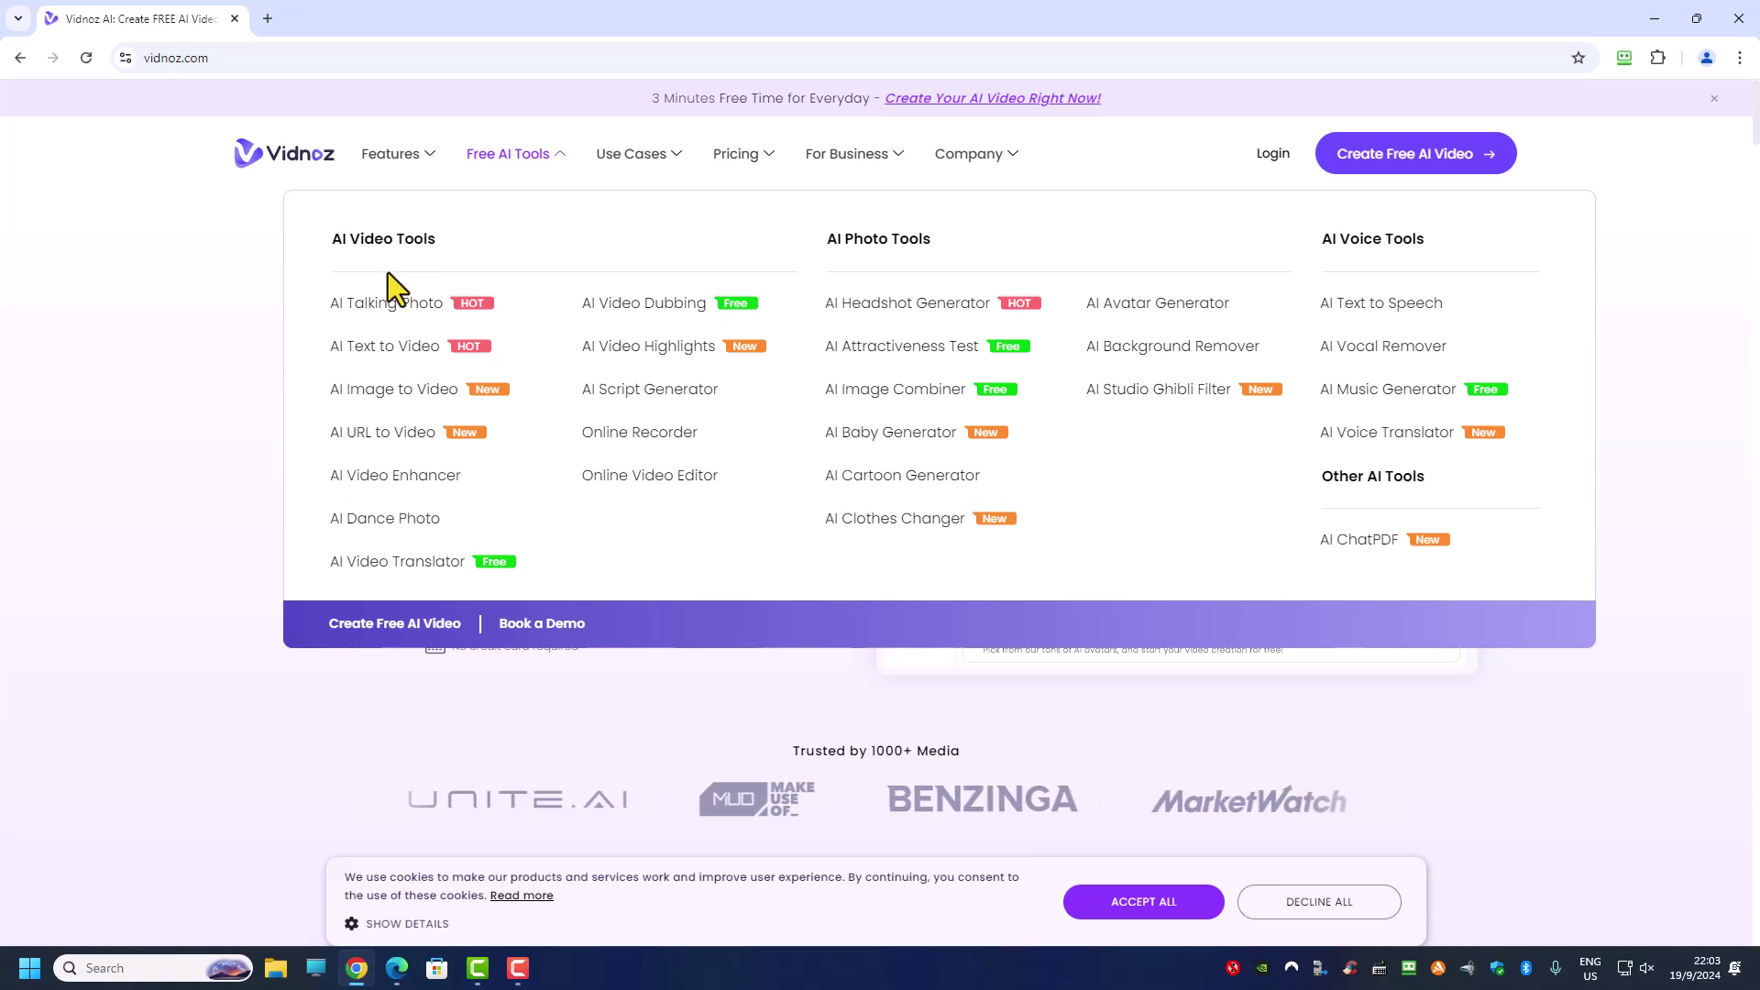
click(616, 308)
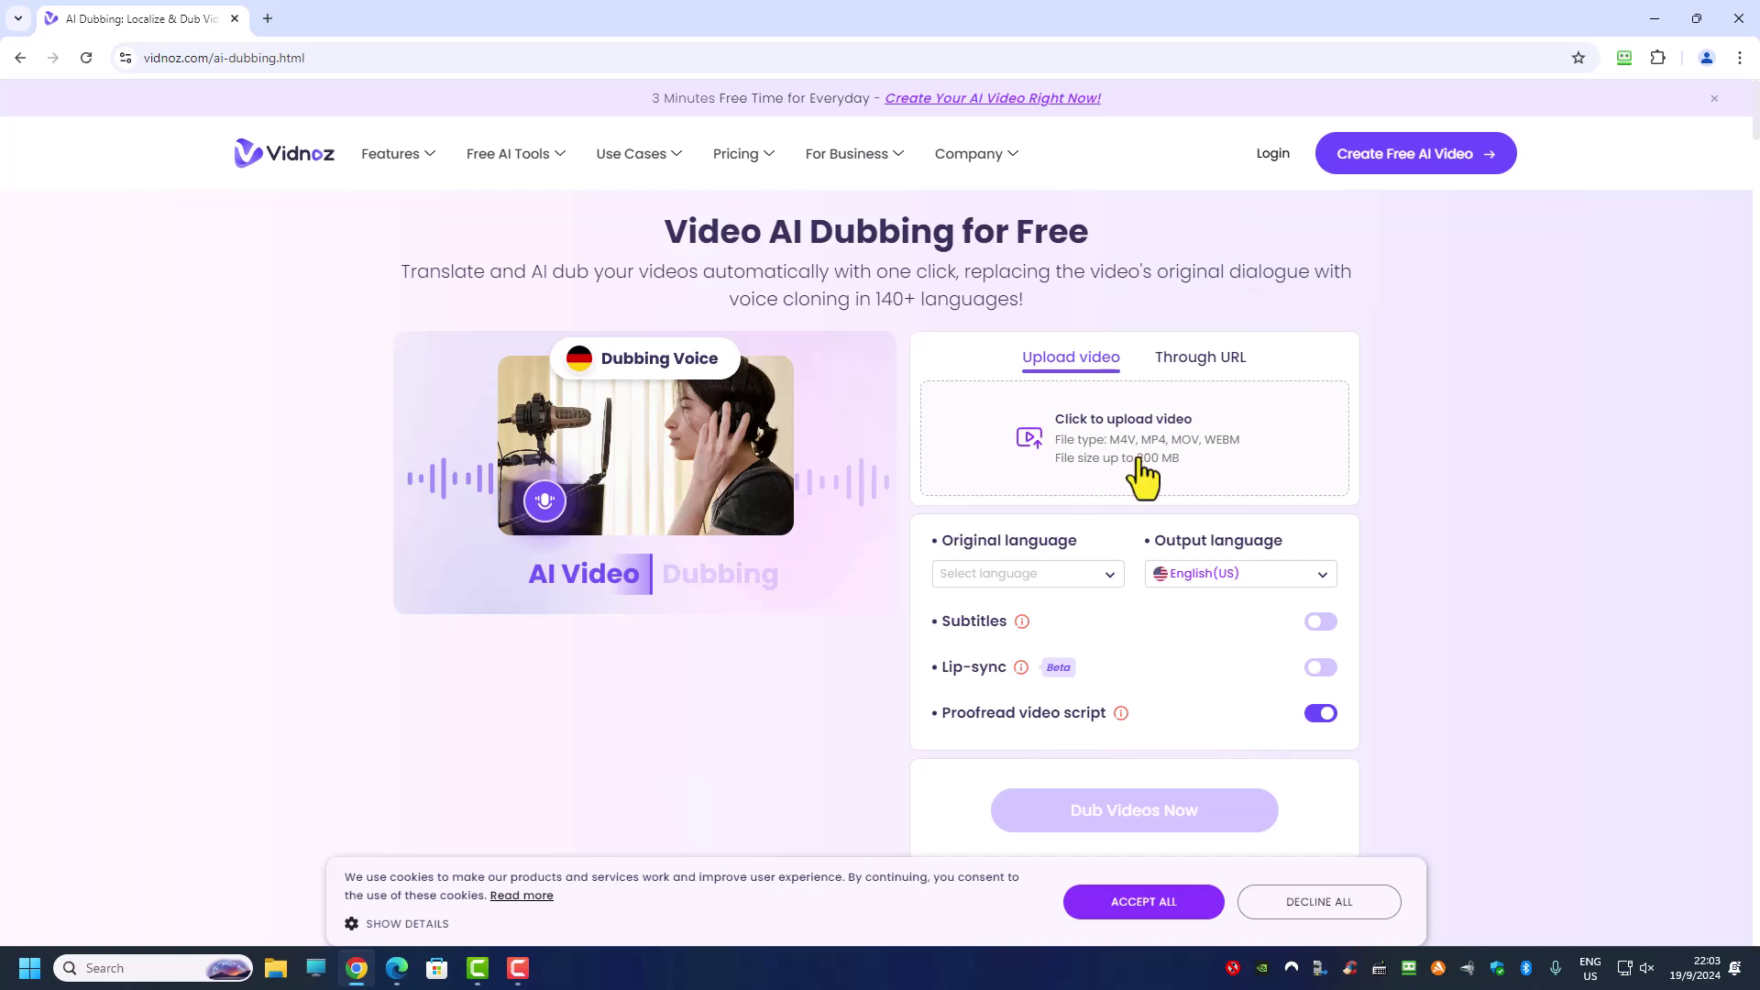
Step: Shrink the Chrome window and minimize the YouTube window to uncover the desktop
double_click(1036, 15)
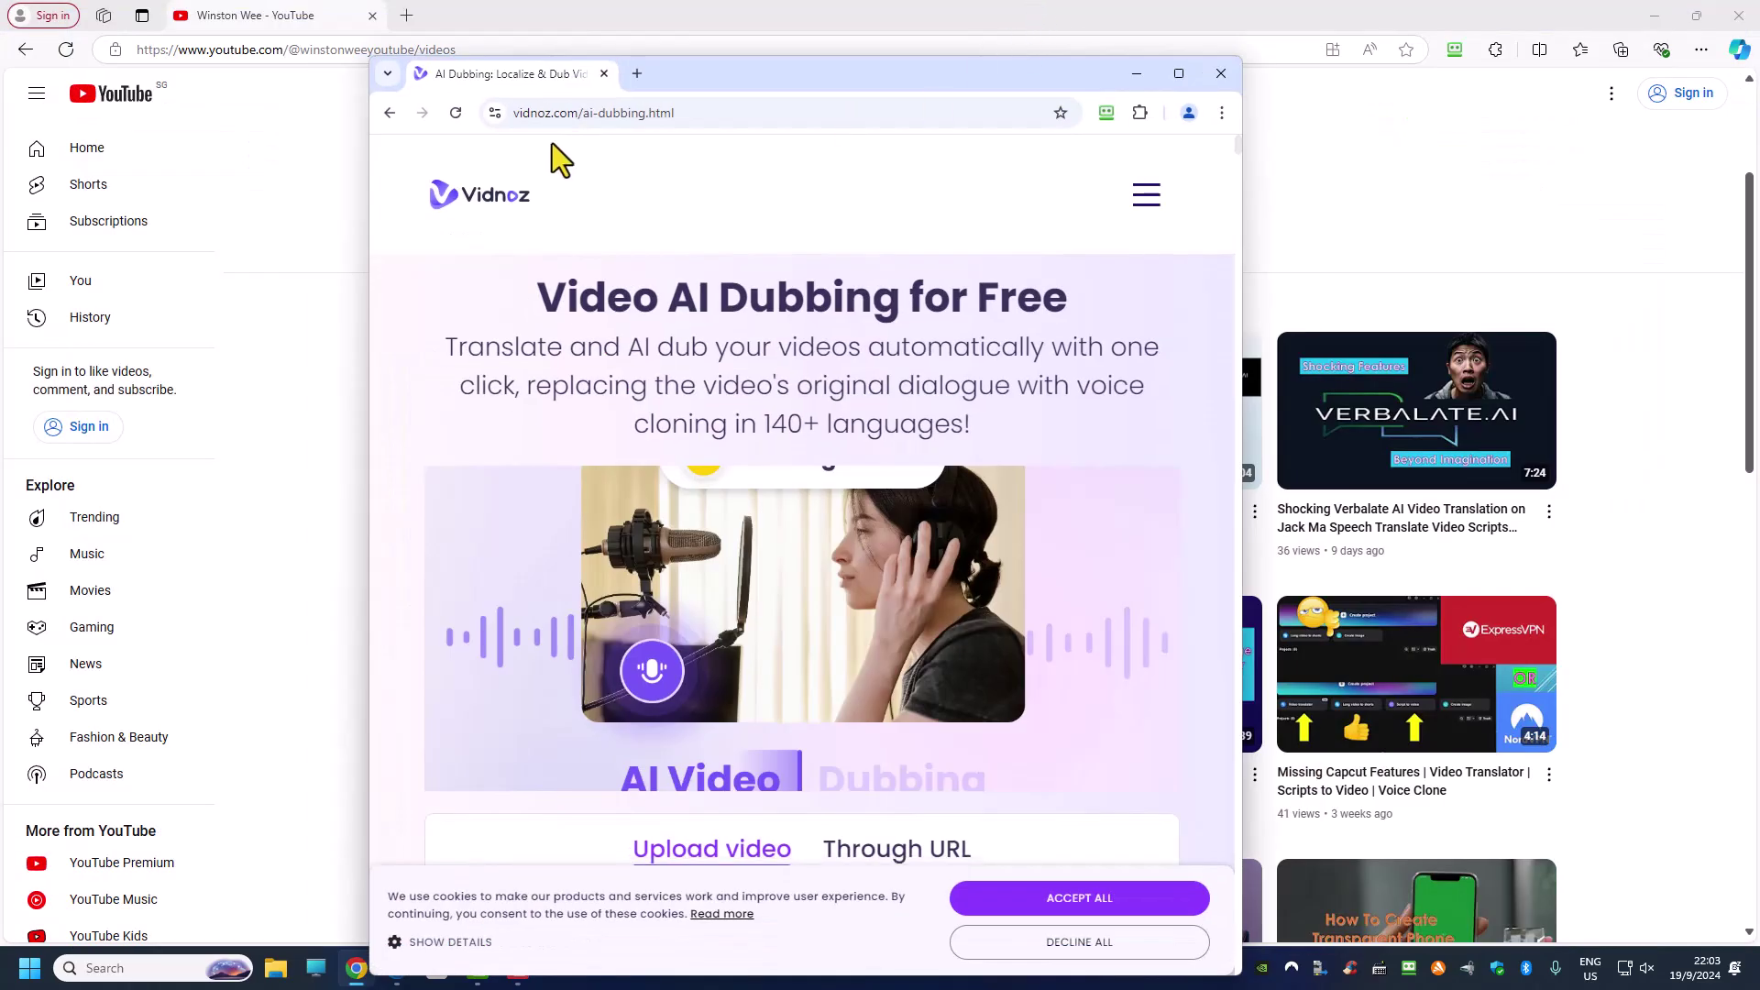
click(1239, 18)
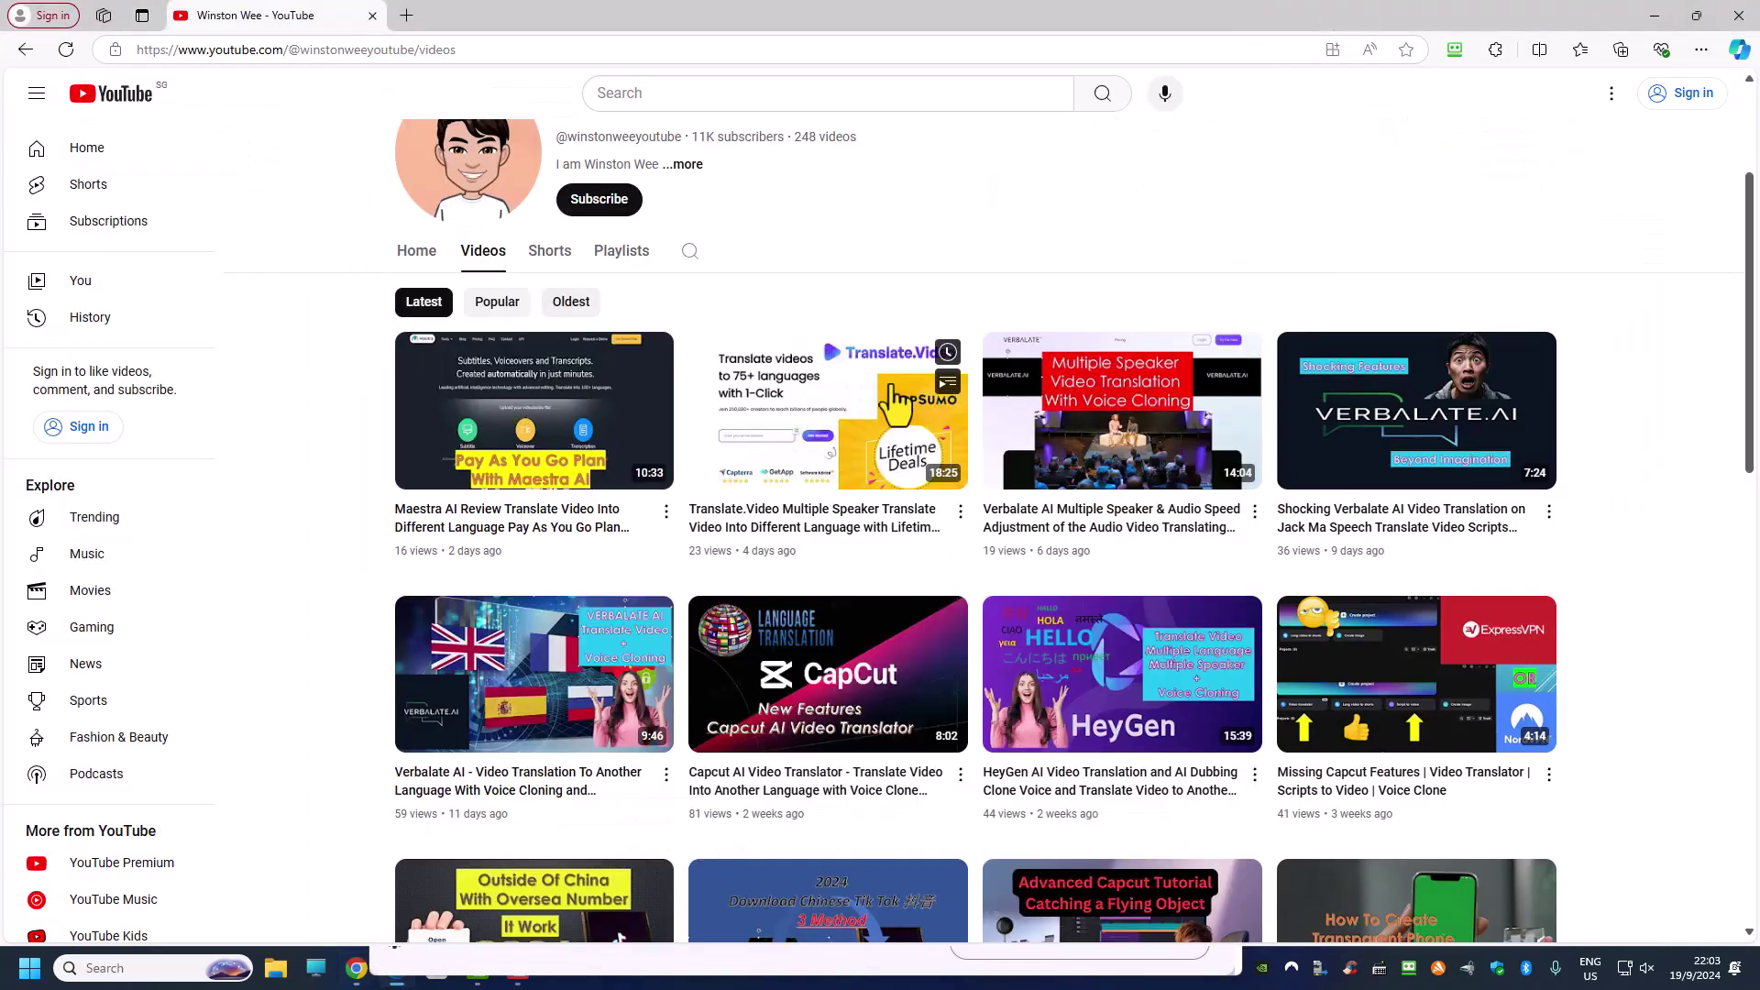
click(1650, 16)
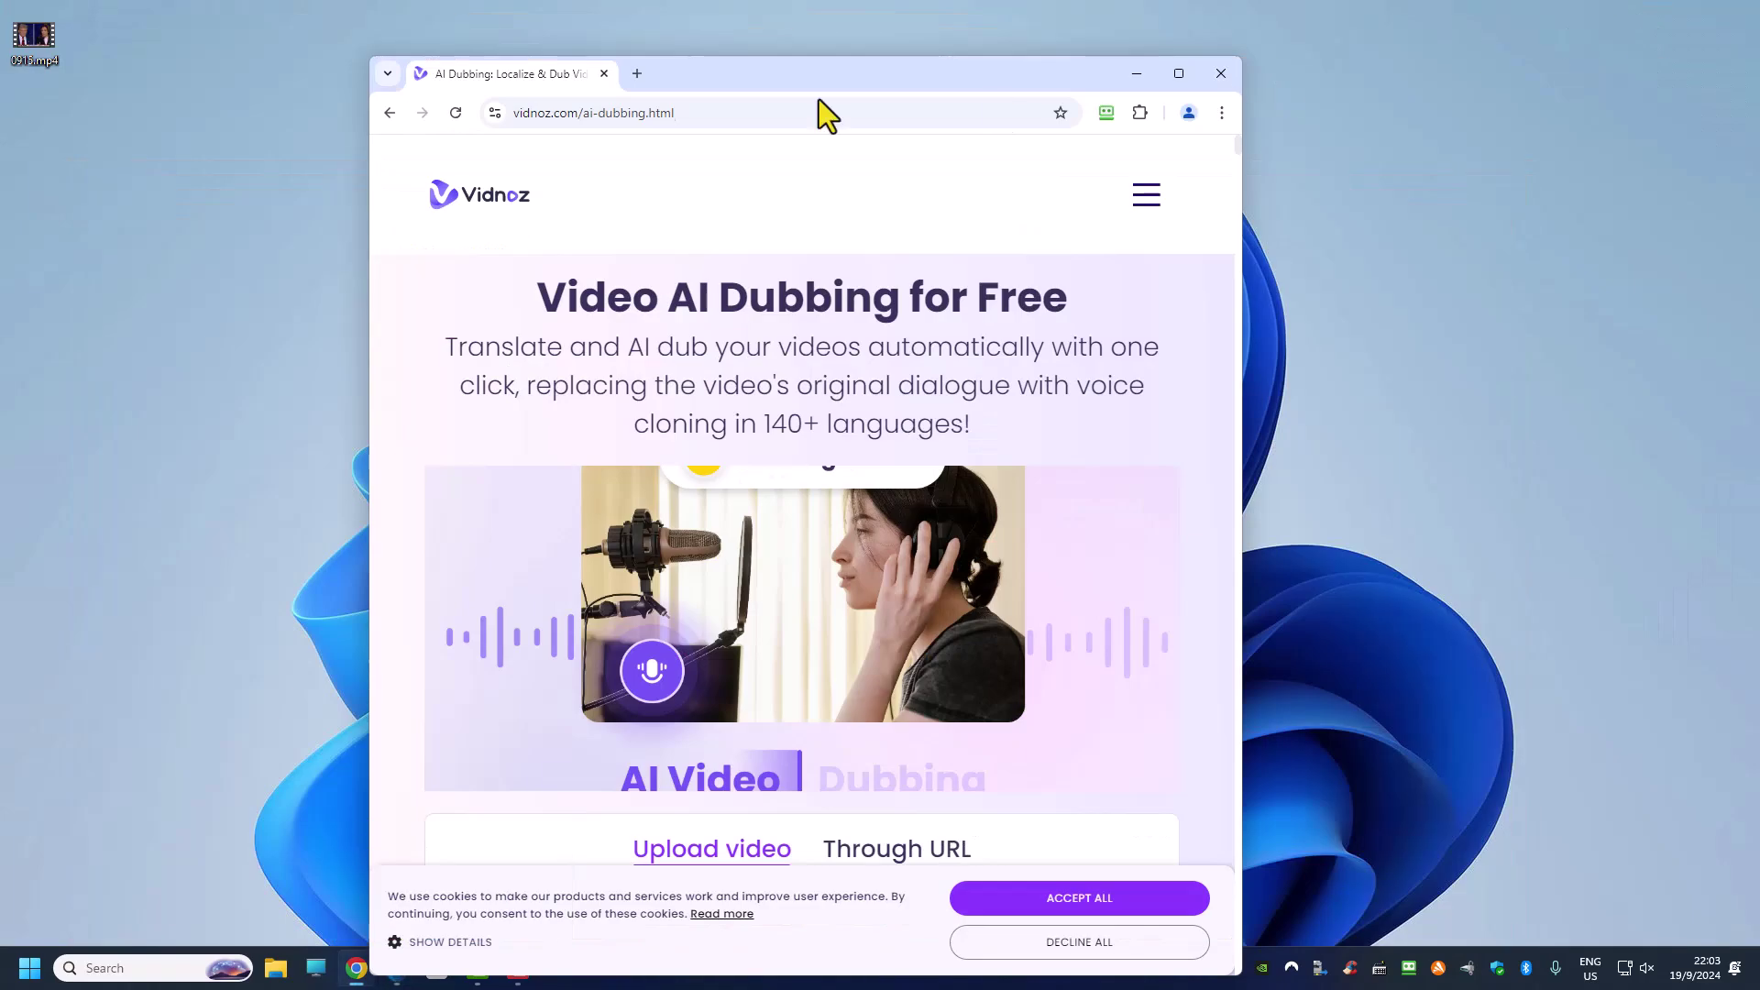
Step: Play the 29-second 0915.mp4 clip with sound in Media Player, then close it
double_click(42, 48)
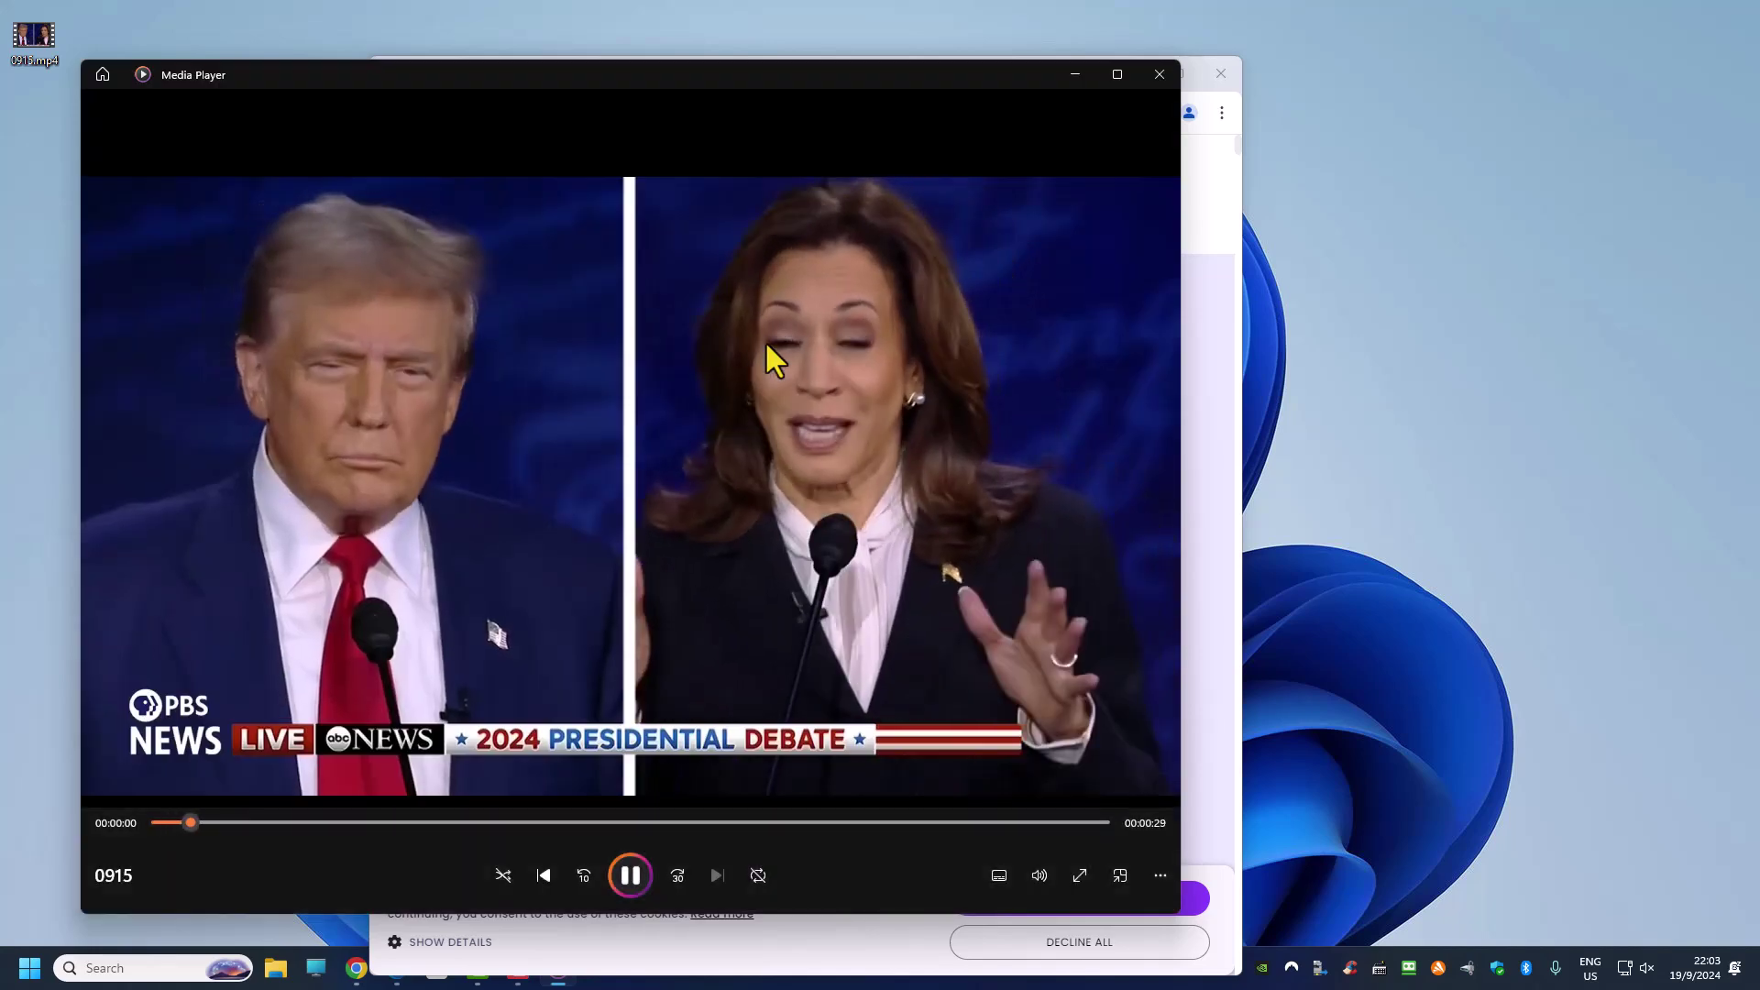
key(XF86AudioMute)
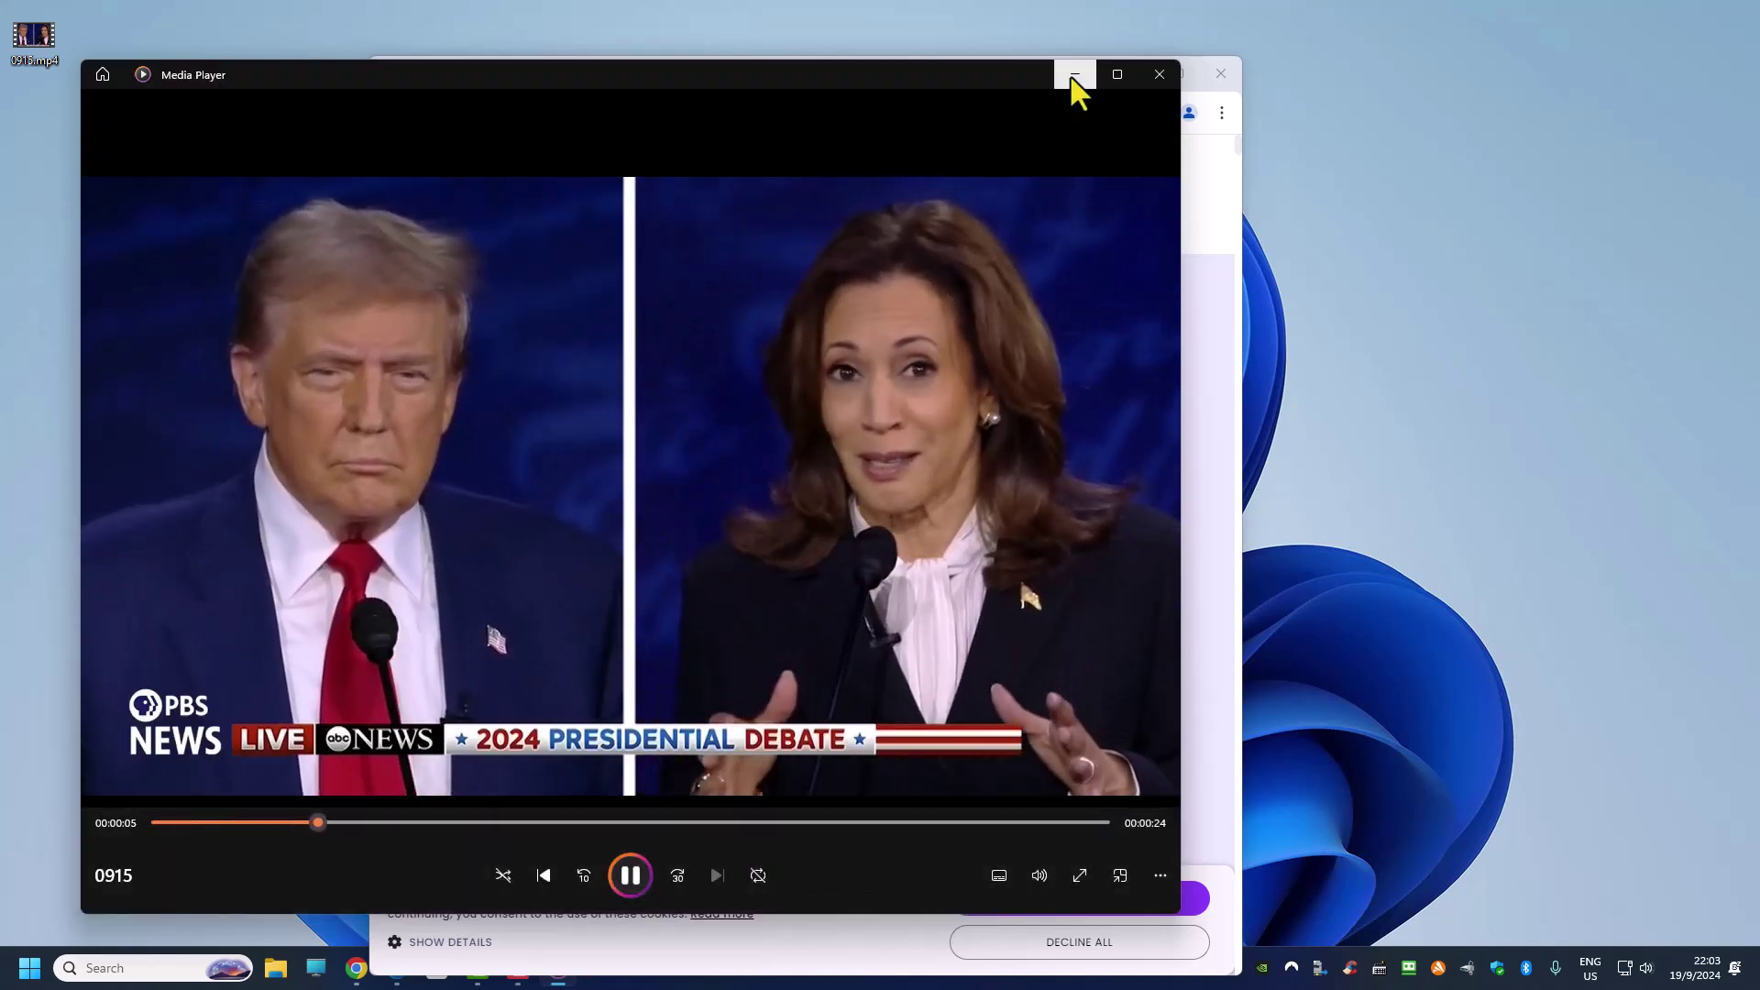
click(1159, 73)
key(XF86AudioLowerVolume)
key(XF86AudioLowerVolume)
key(XF86AudioLowerVolume)
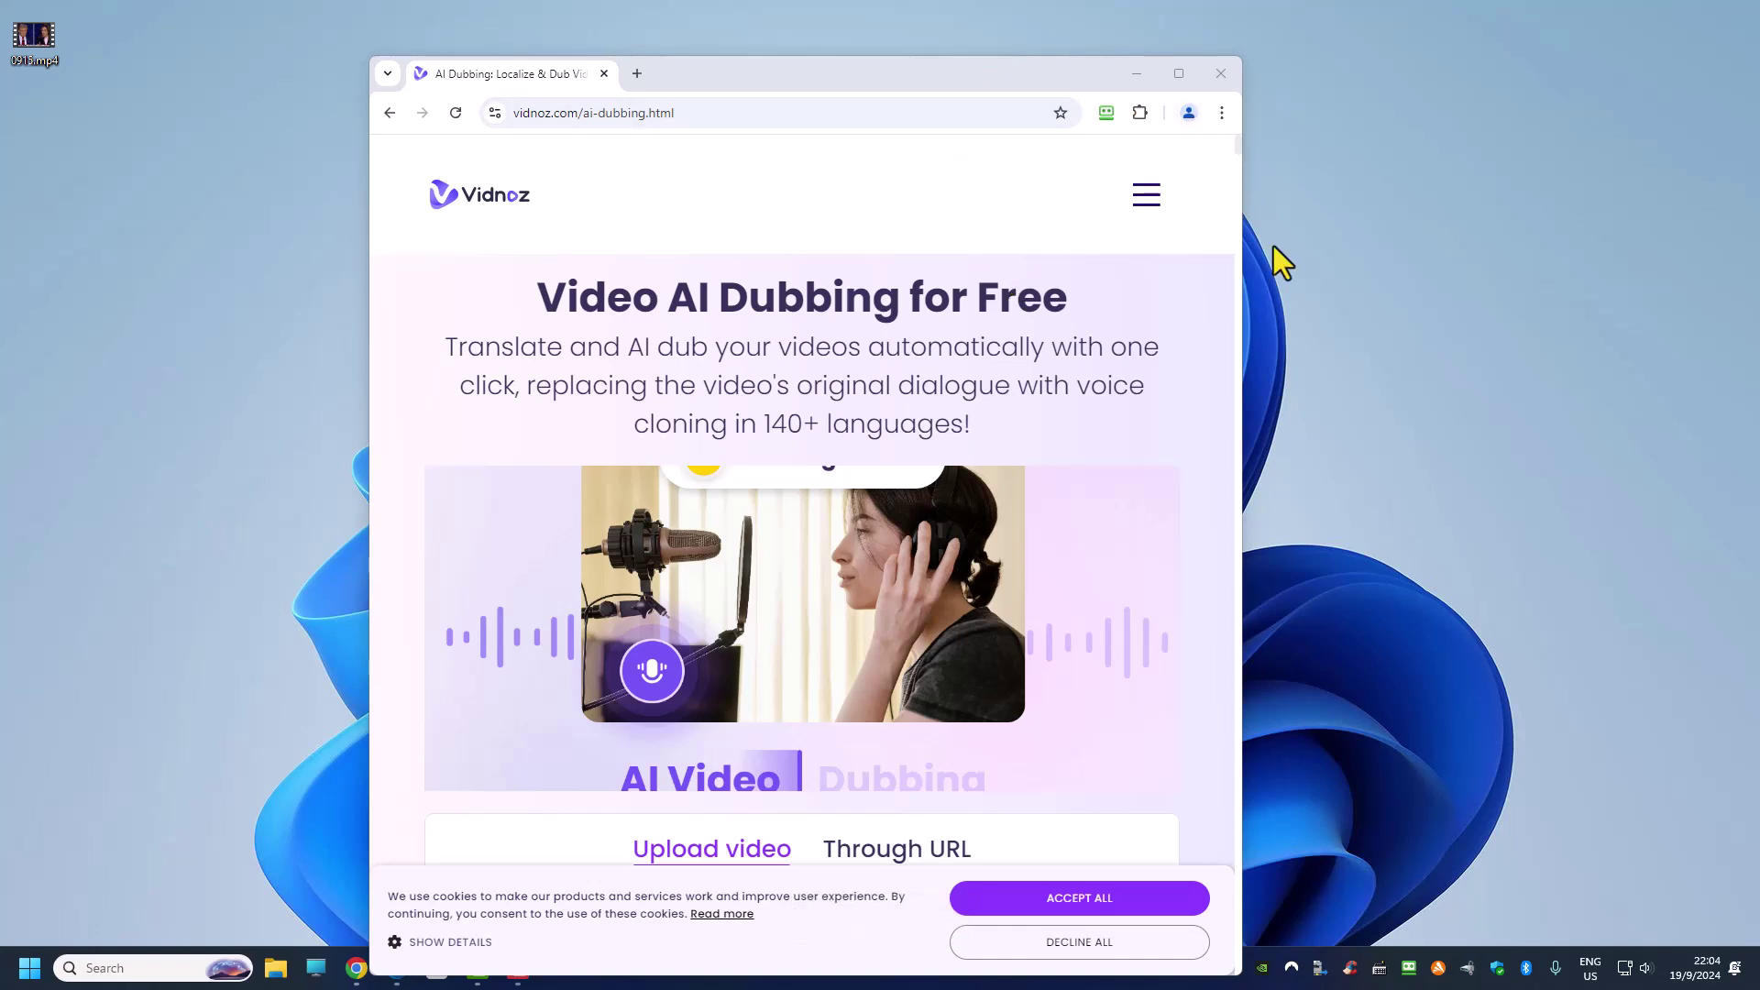
Step: Widen the Chrome window and drag 0915.mp4 from the desktop into the Upload video box
drag(1243, 243, 1615, 241)
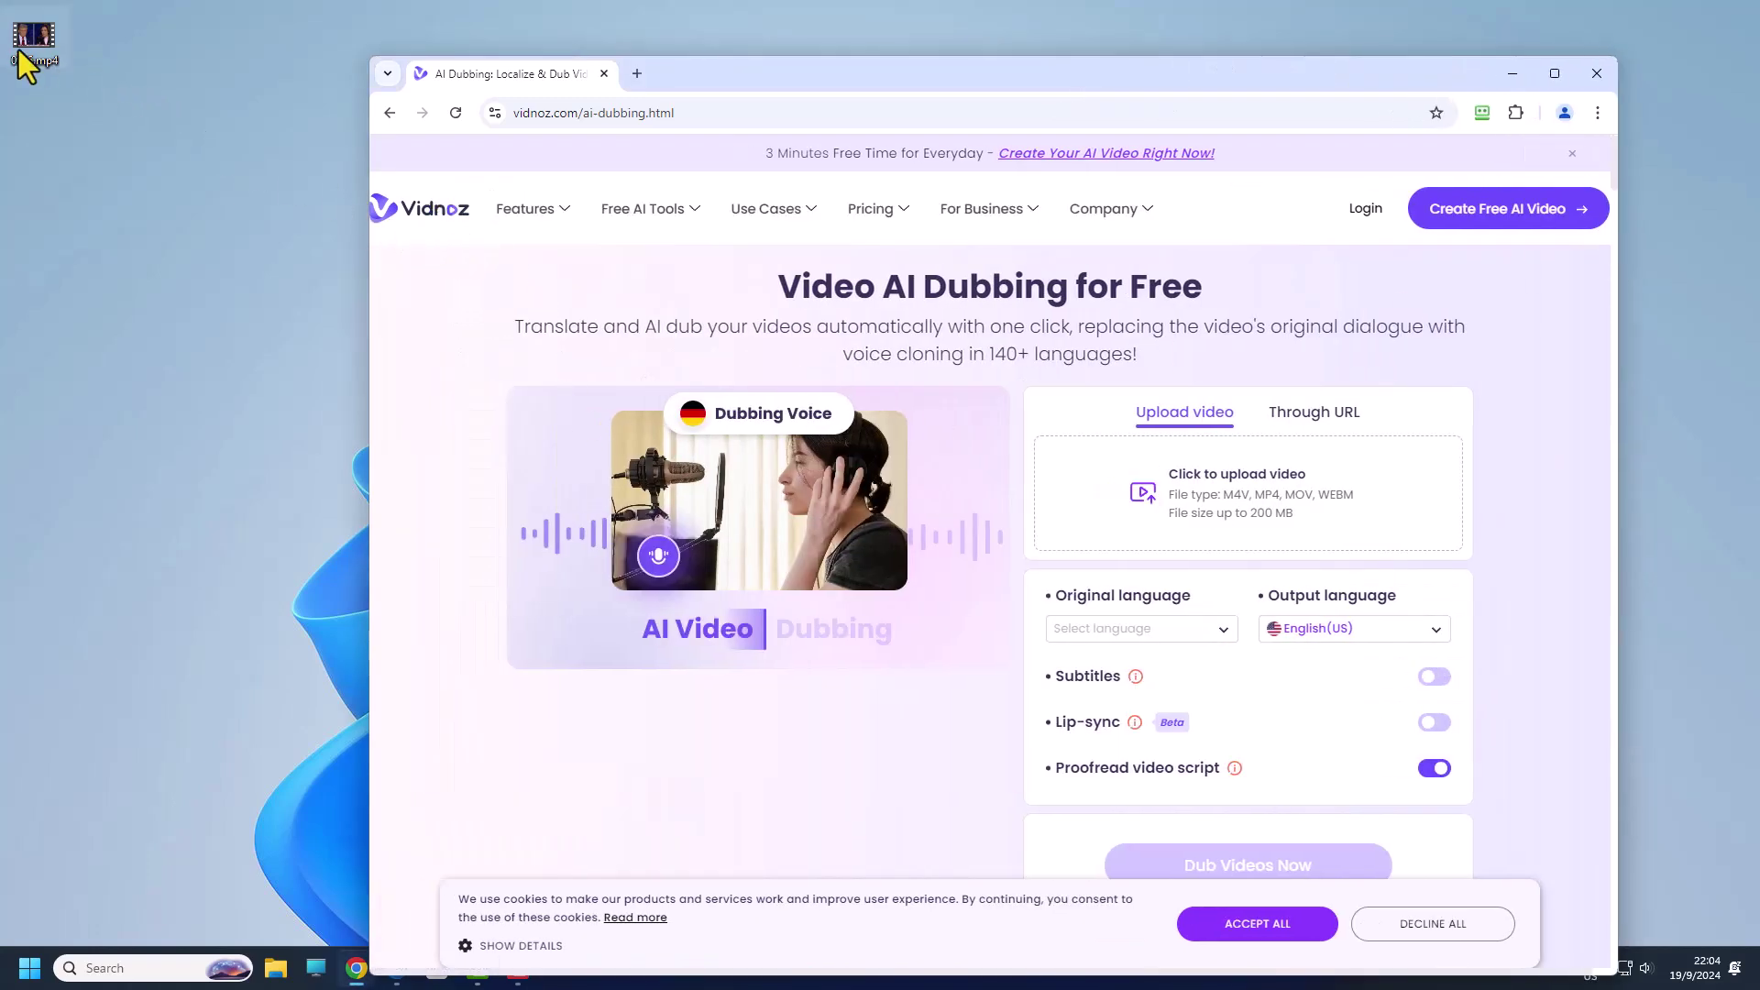
drag(24, 41, 1253, 497)
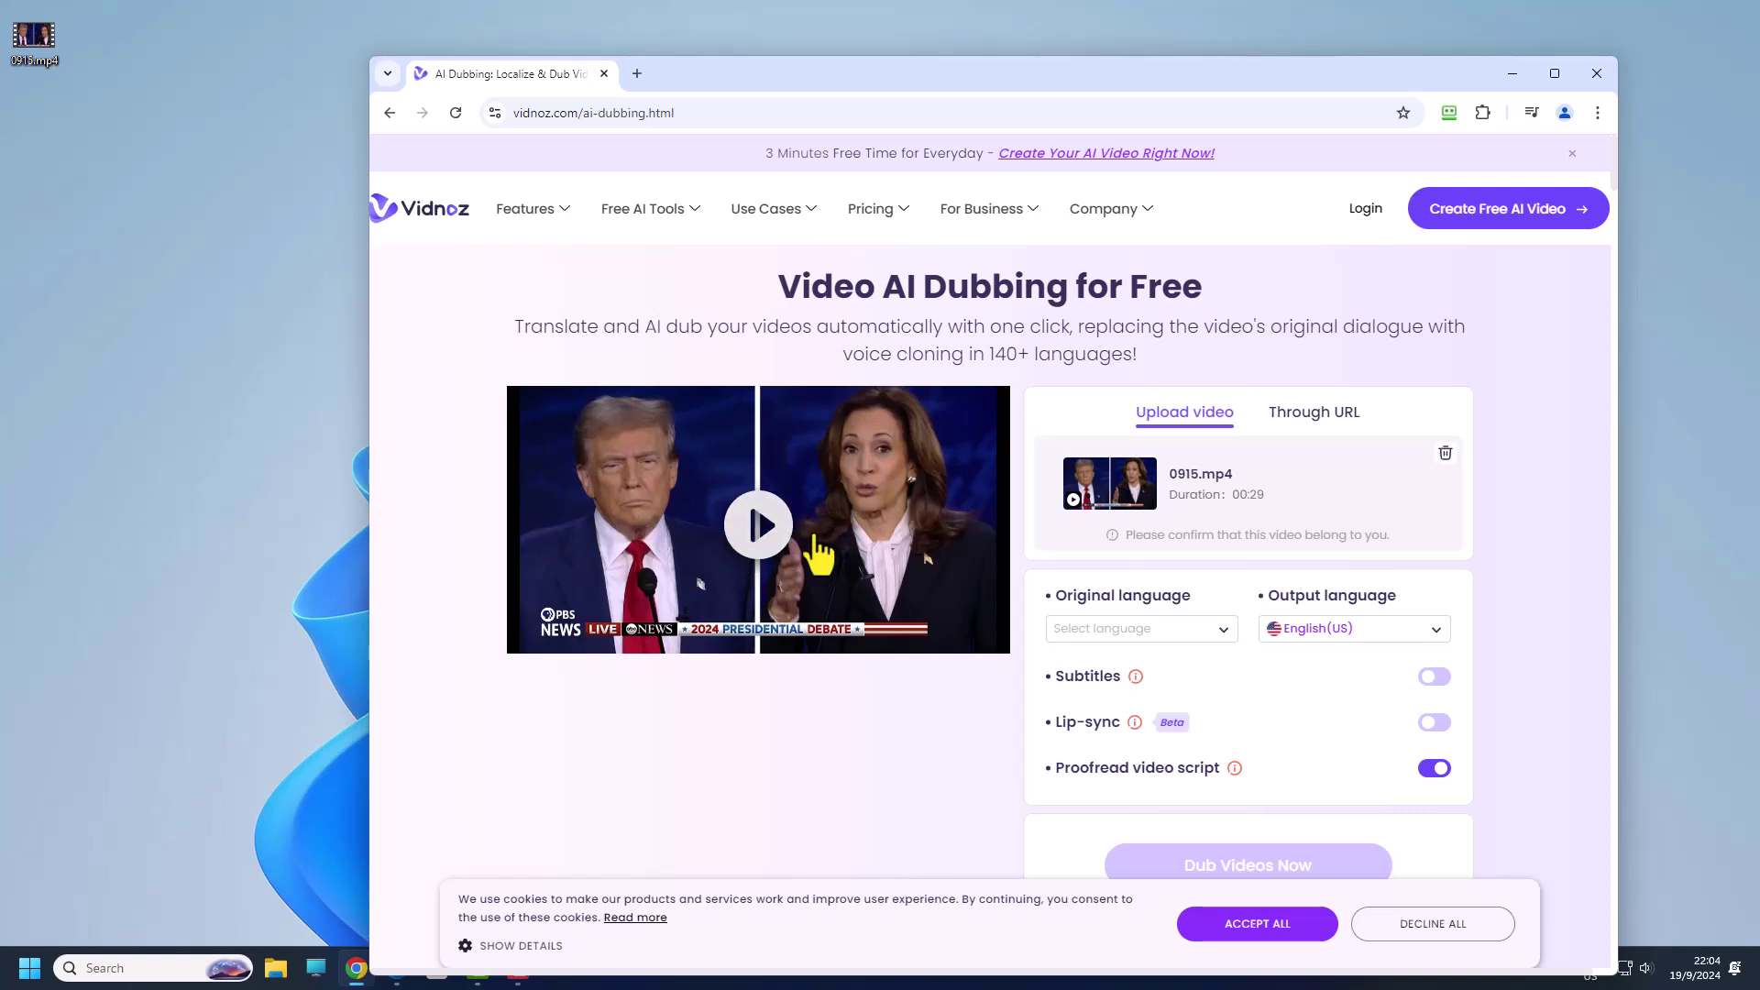
mouse_move(522, 208)
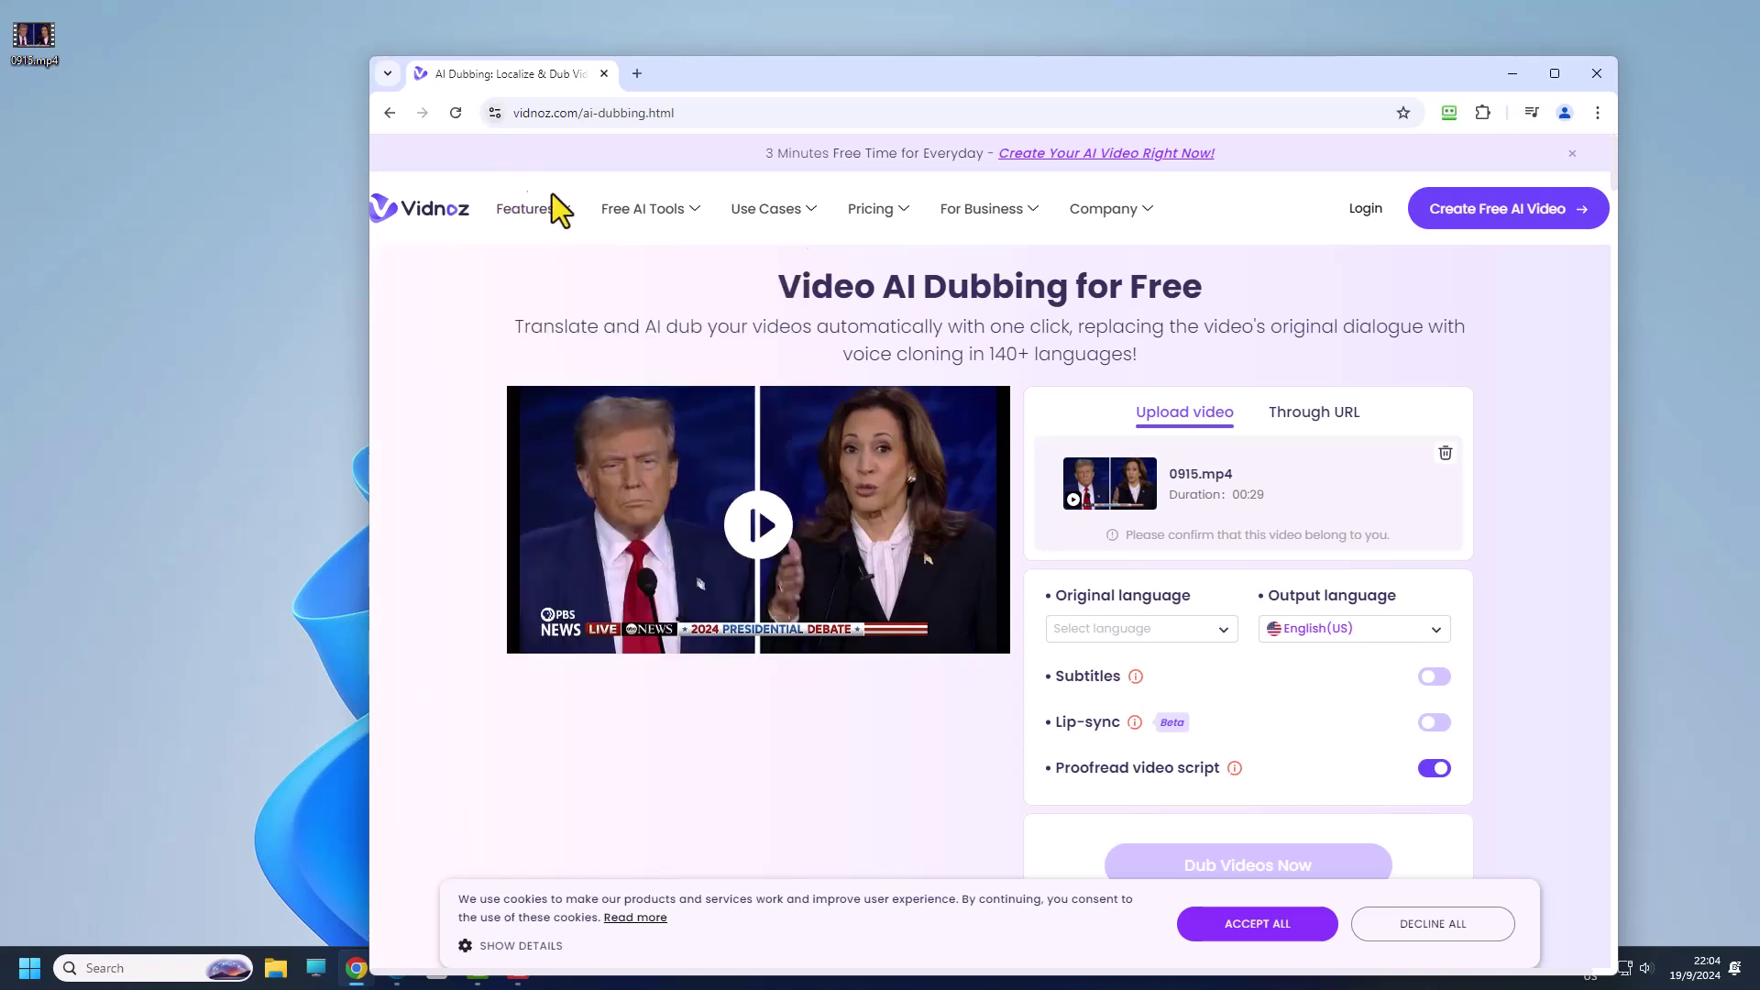
mouse_move(642, 209)
Step: Set Original language to English and scroll the Output language list down toward Chinese
click(1114, 632)
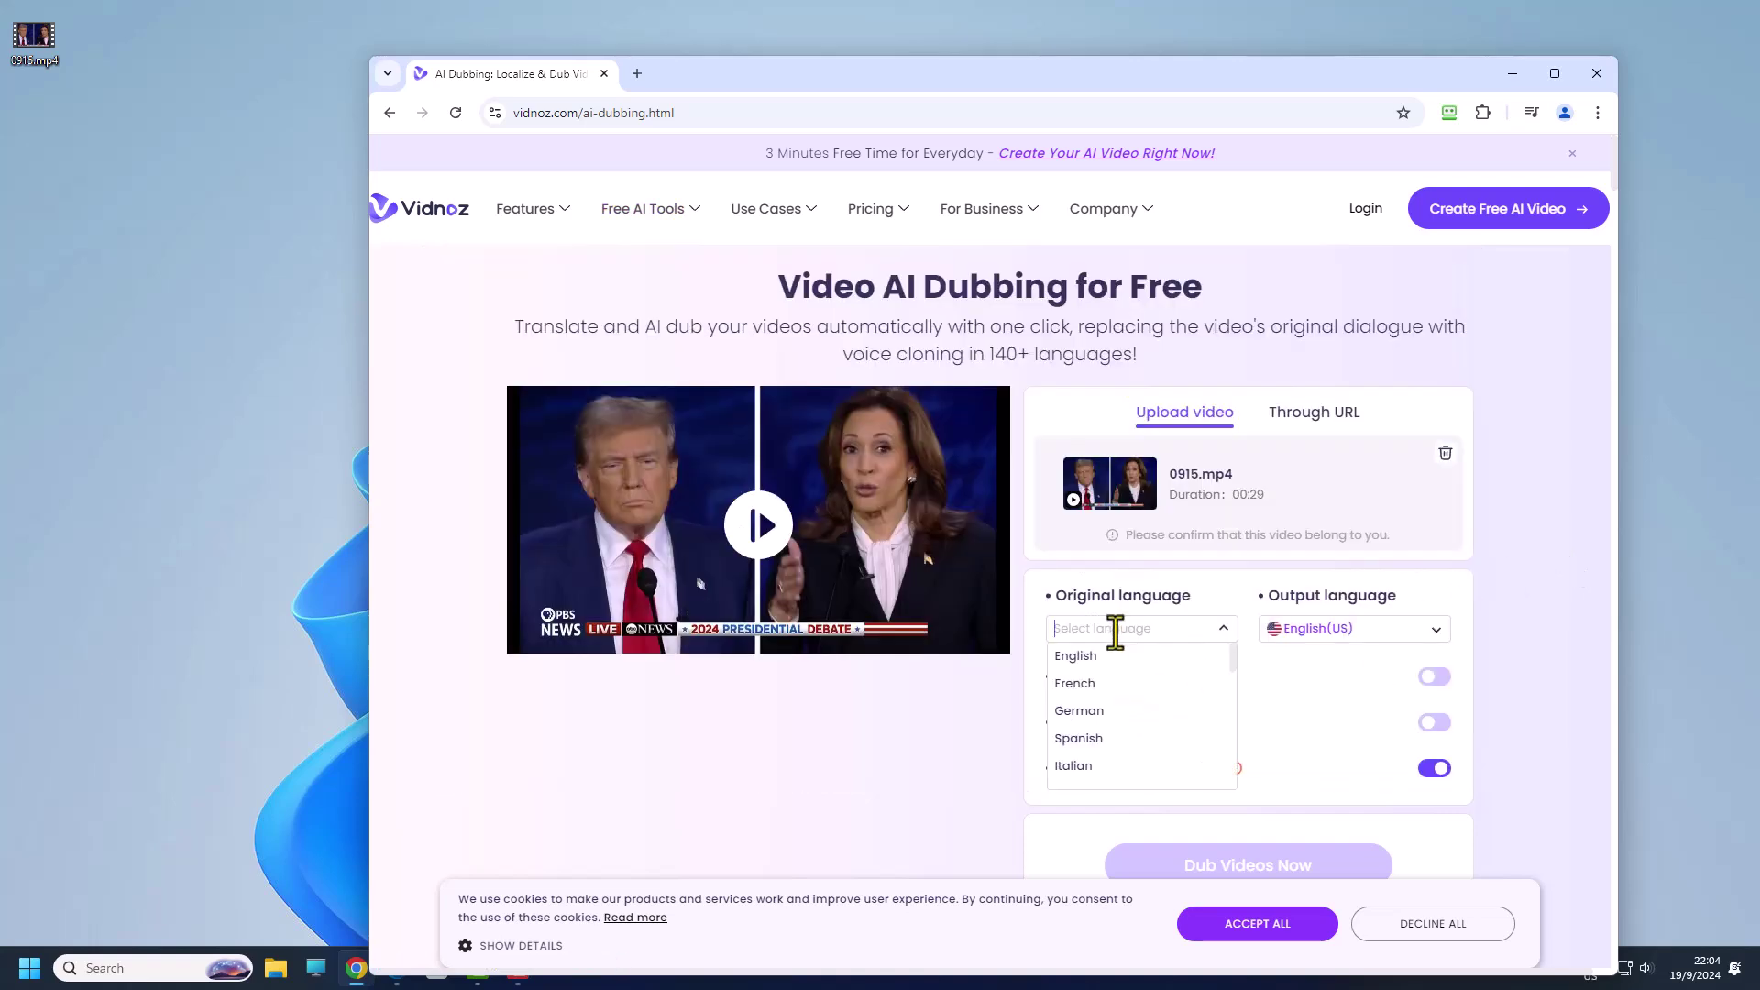
click(1075, 655)
click(1322, 631)
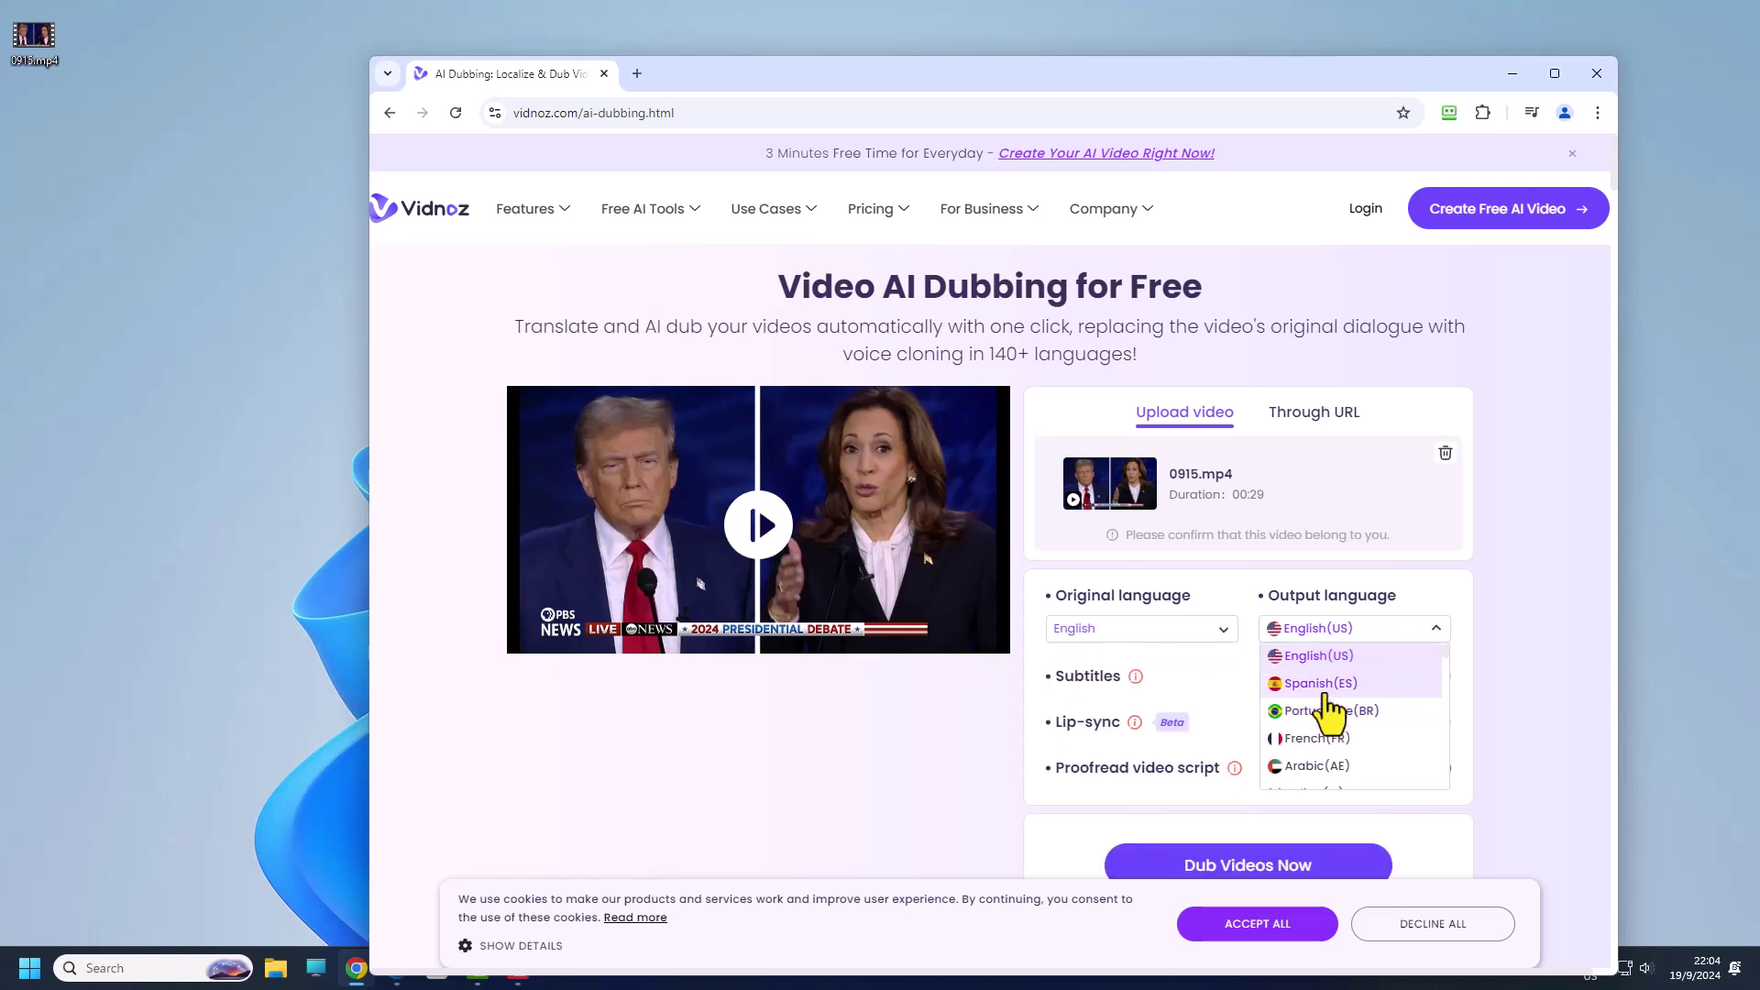
scroll(1327, 706, down, 8)
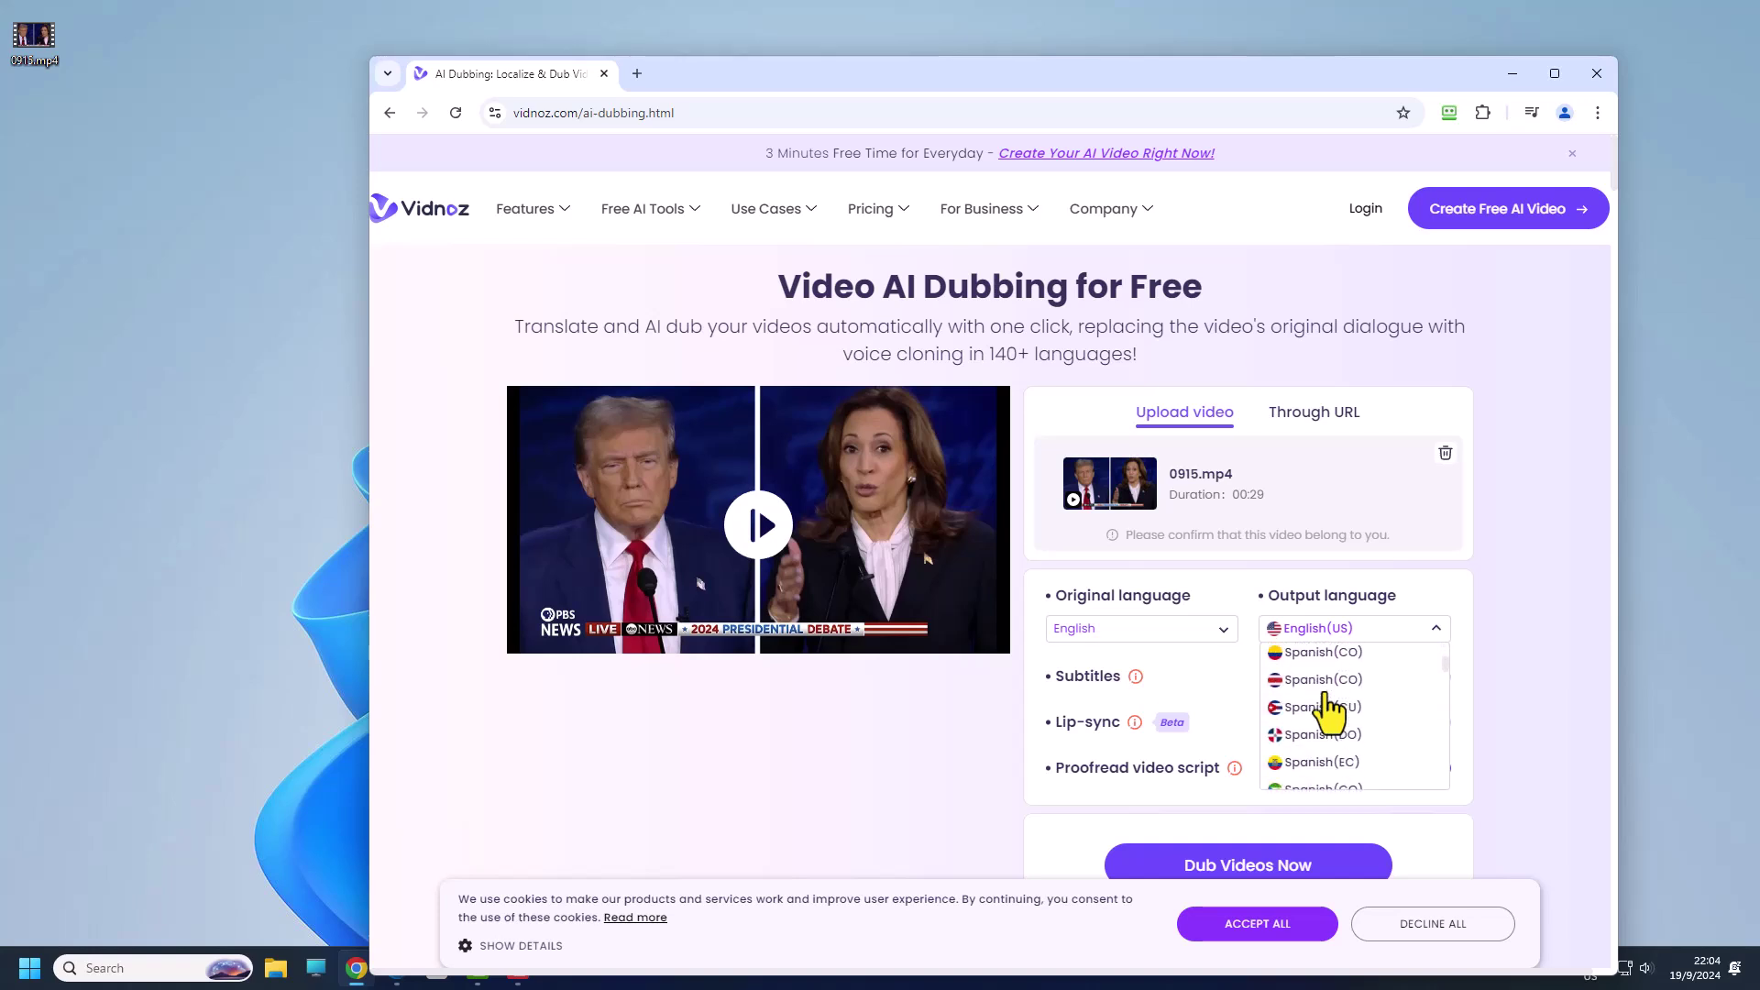
scroll(1326, 706, down, 6)
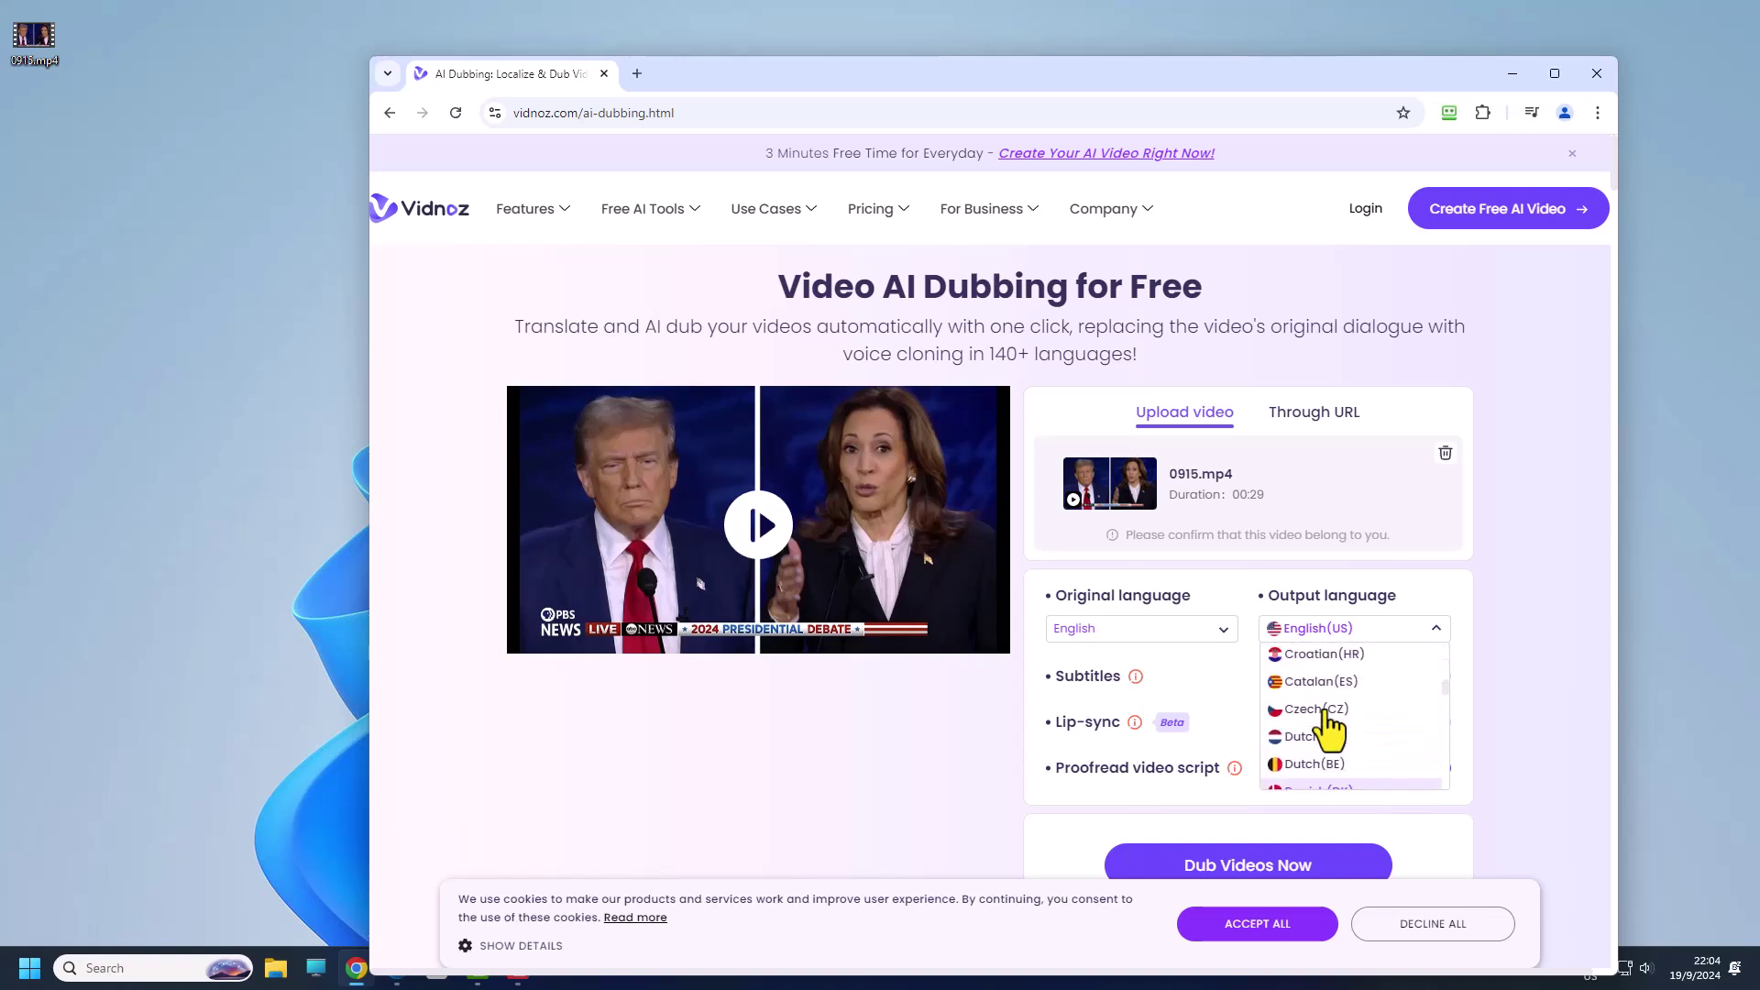
scroll(1327, 729, down, 2)
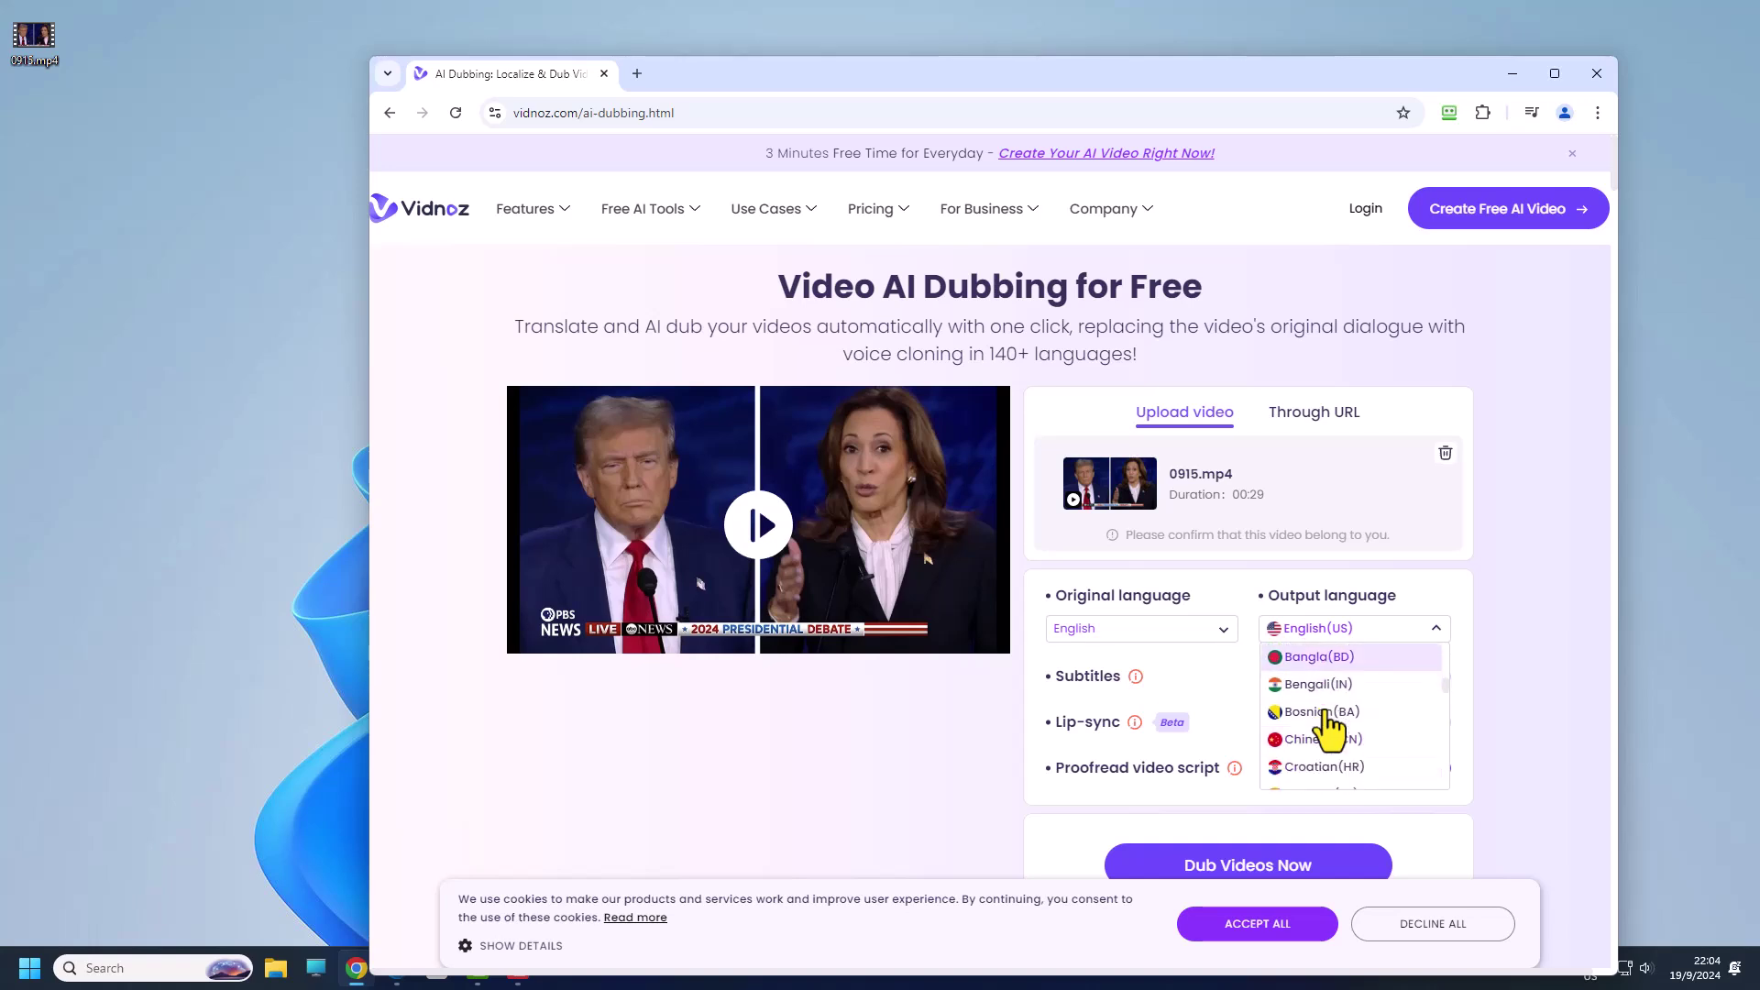
click(1329, 669)
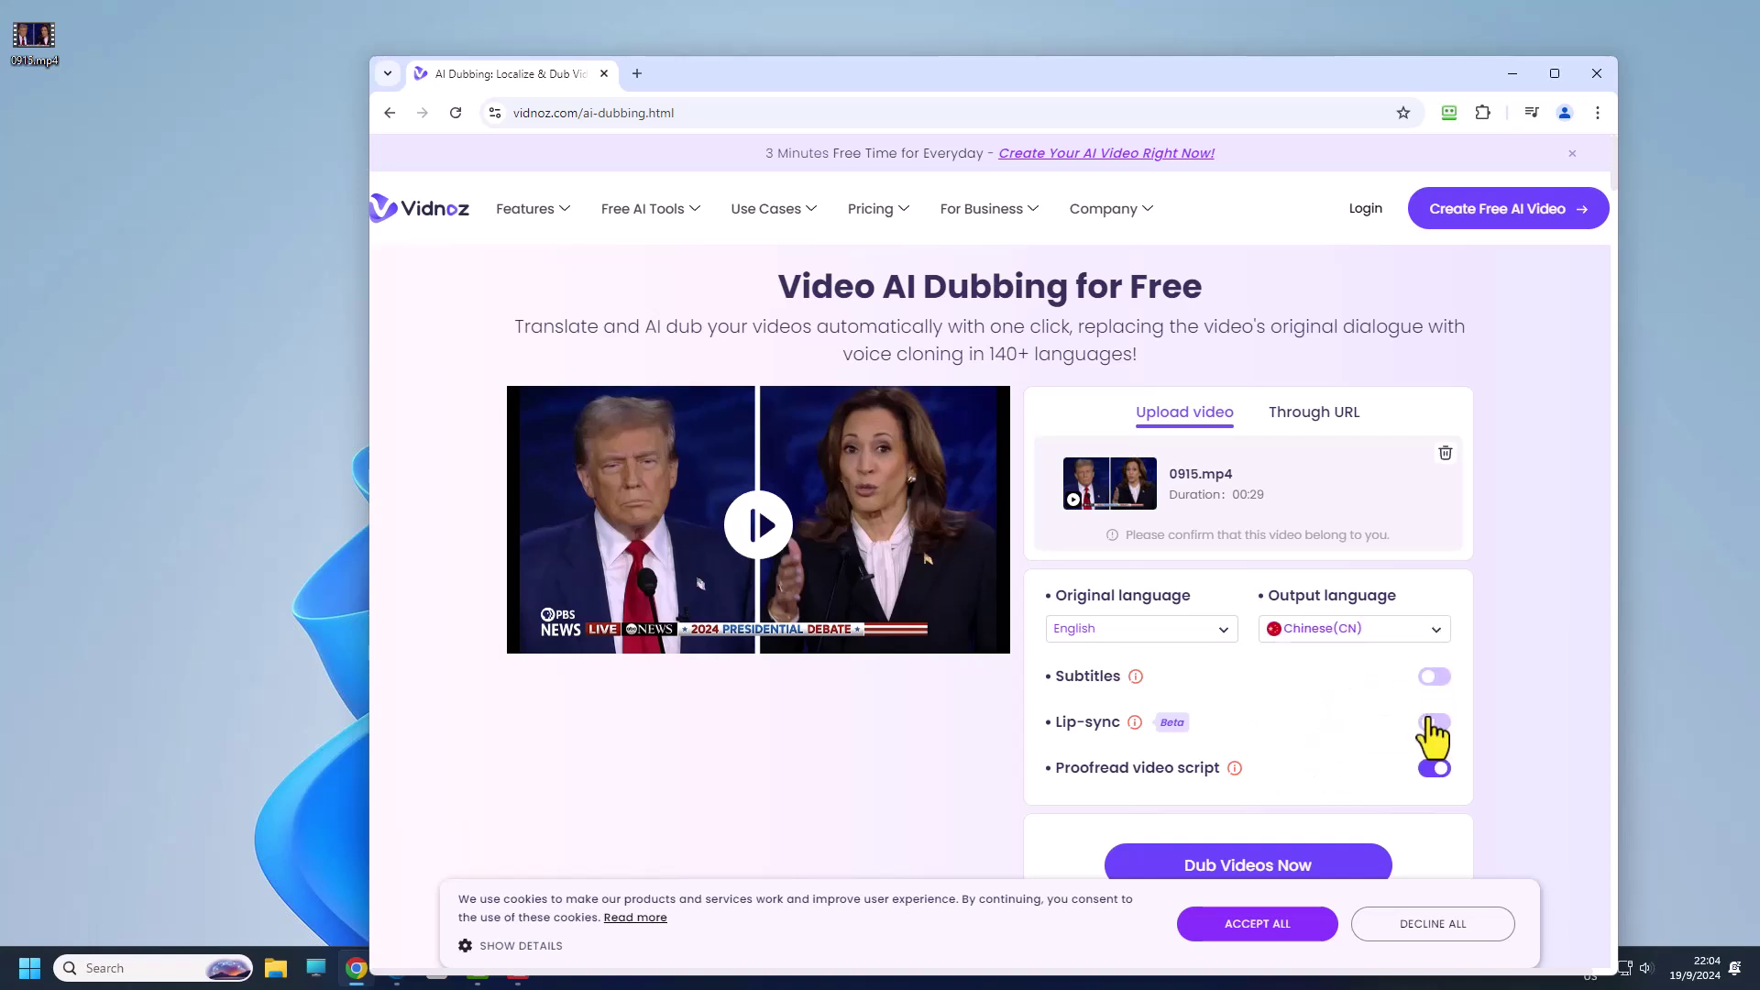
mouse_move(1136, 726)
mouse_move(1133, 679)
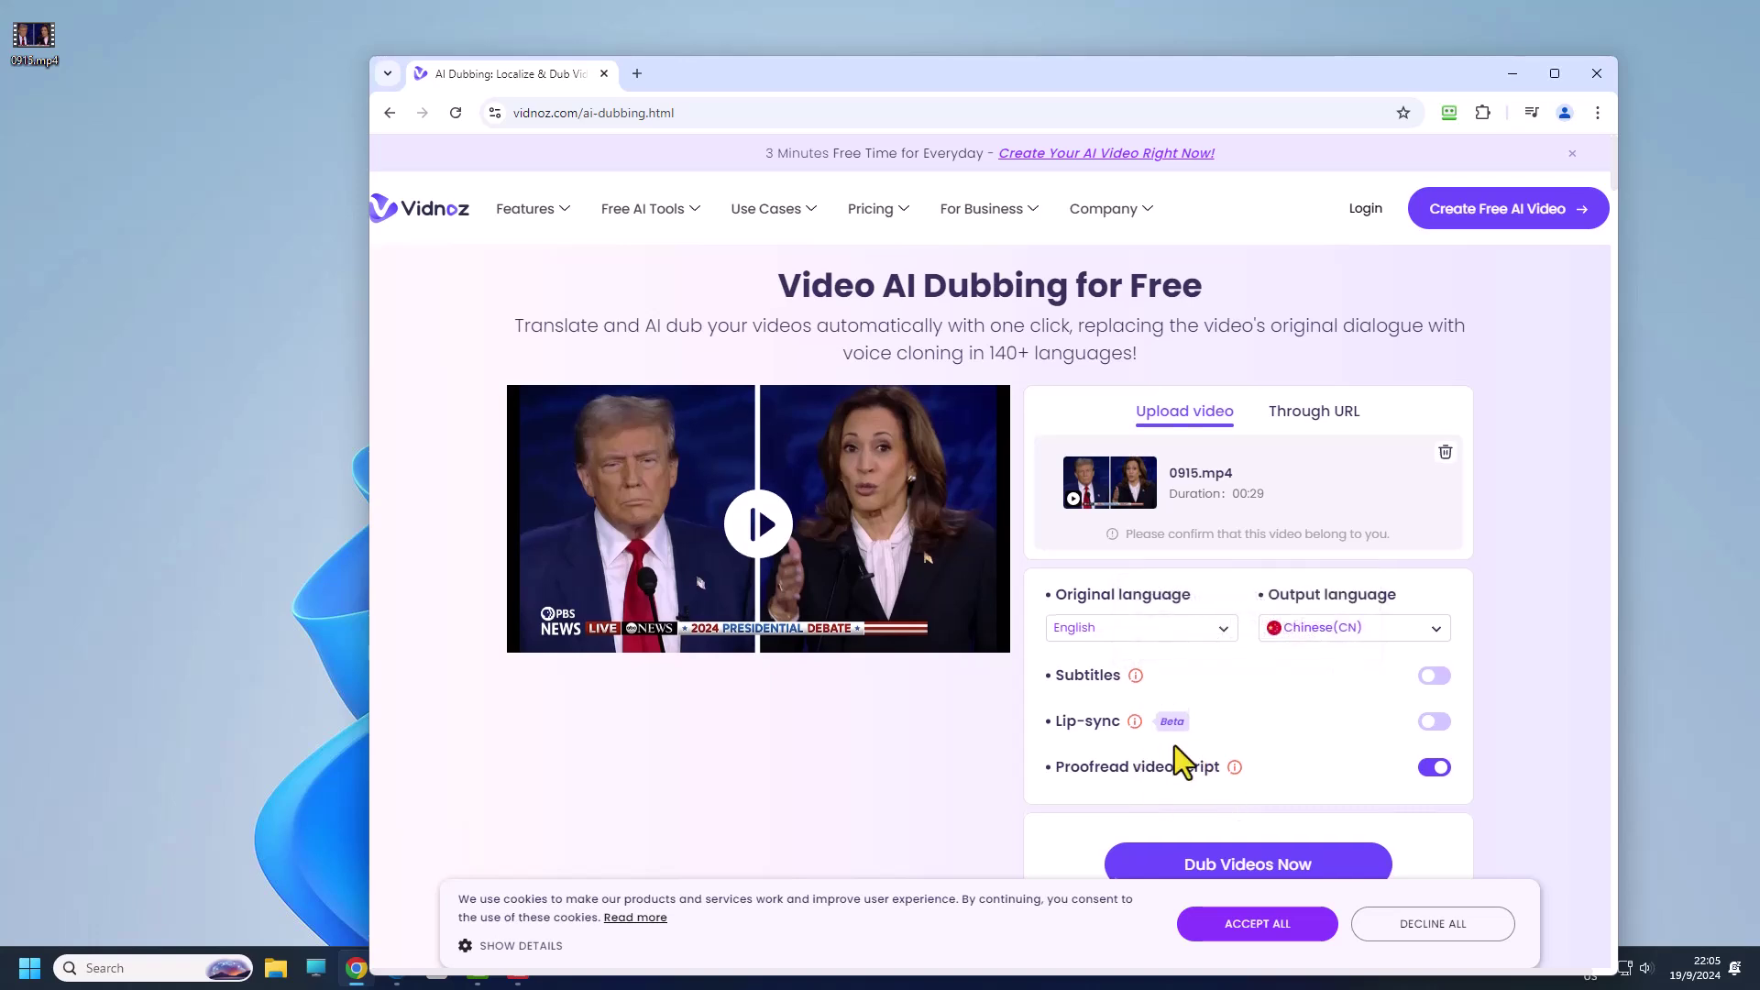
scroll(1174, 745, down, 2)
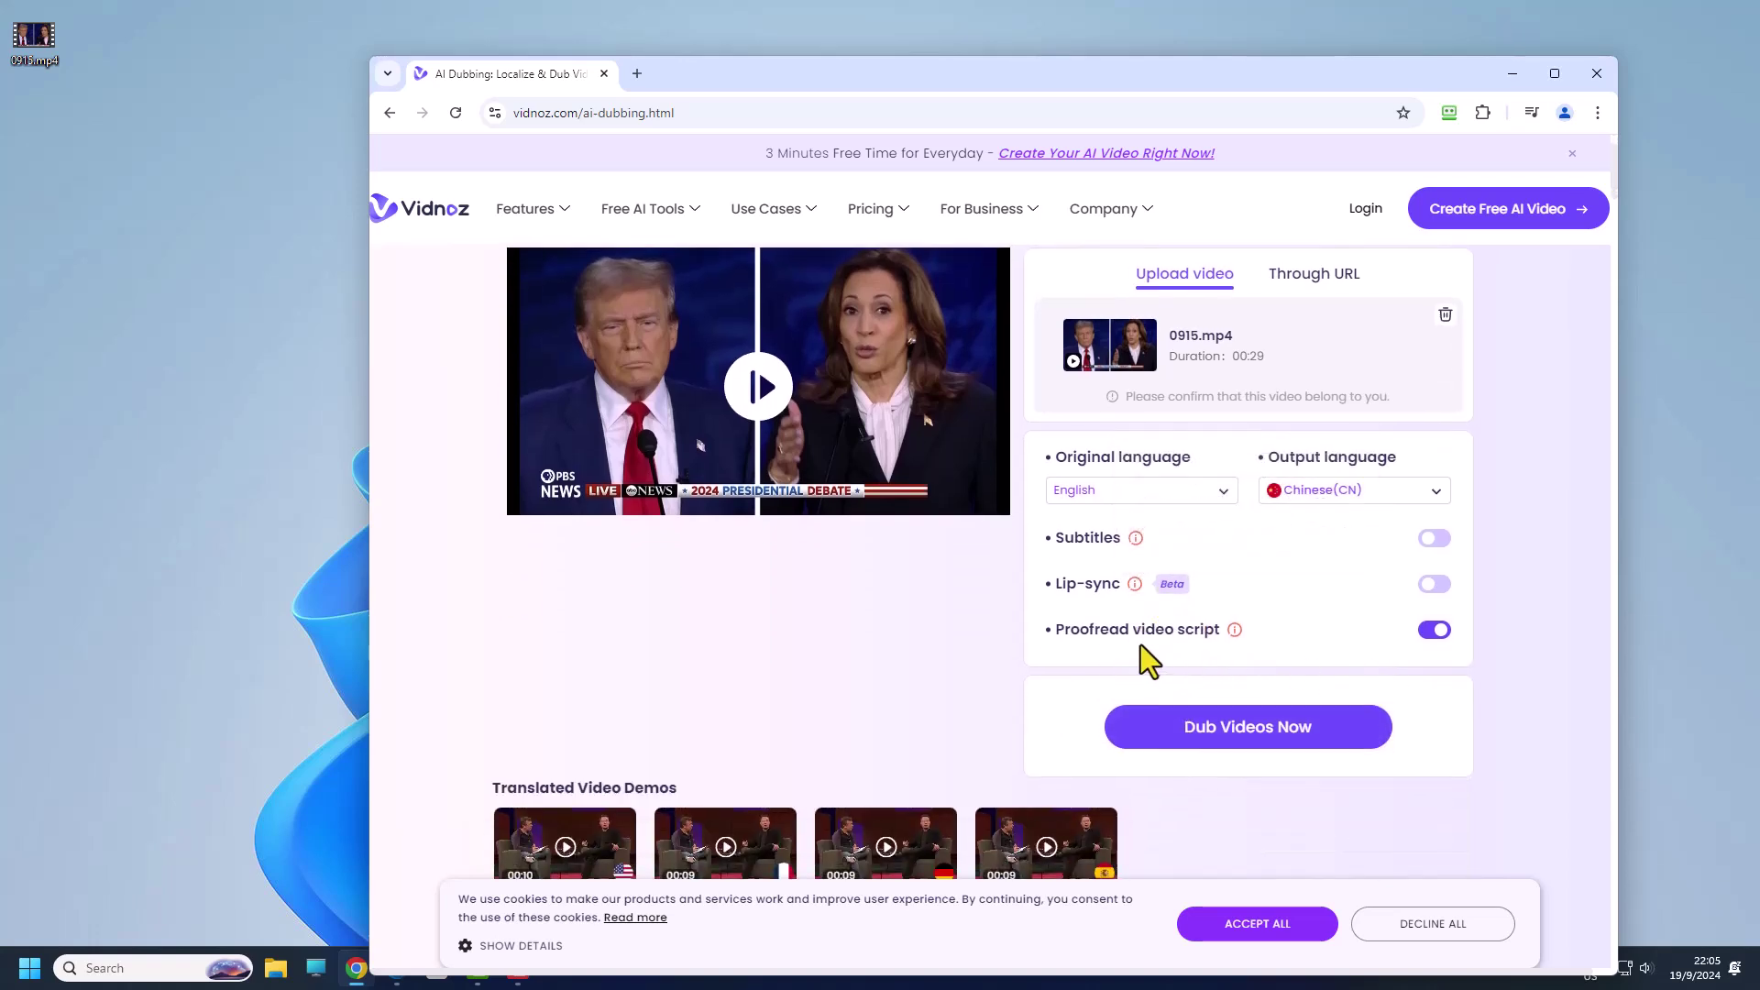
Step: Start the Chinese translation with Dub Videos Now and wait for the English/Chinese transcript
click(1248, 729)
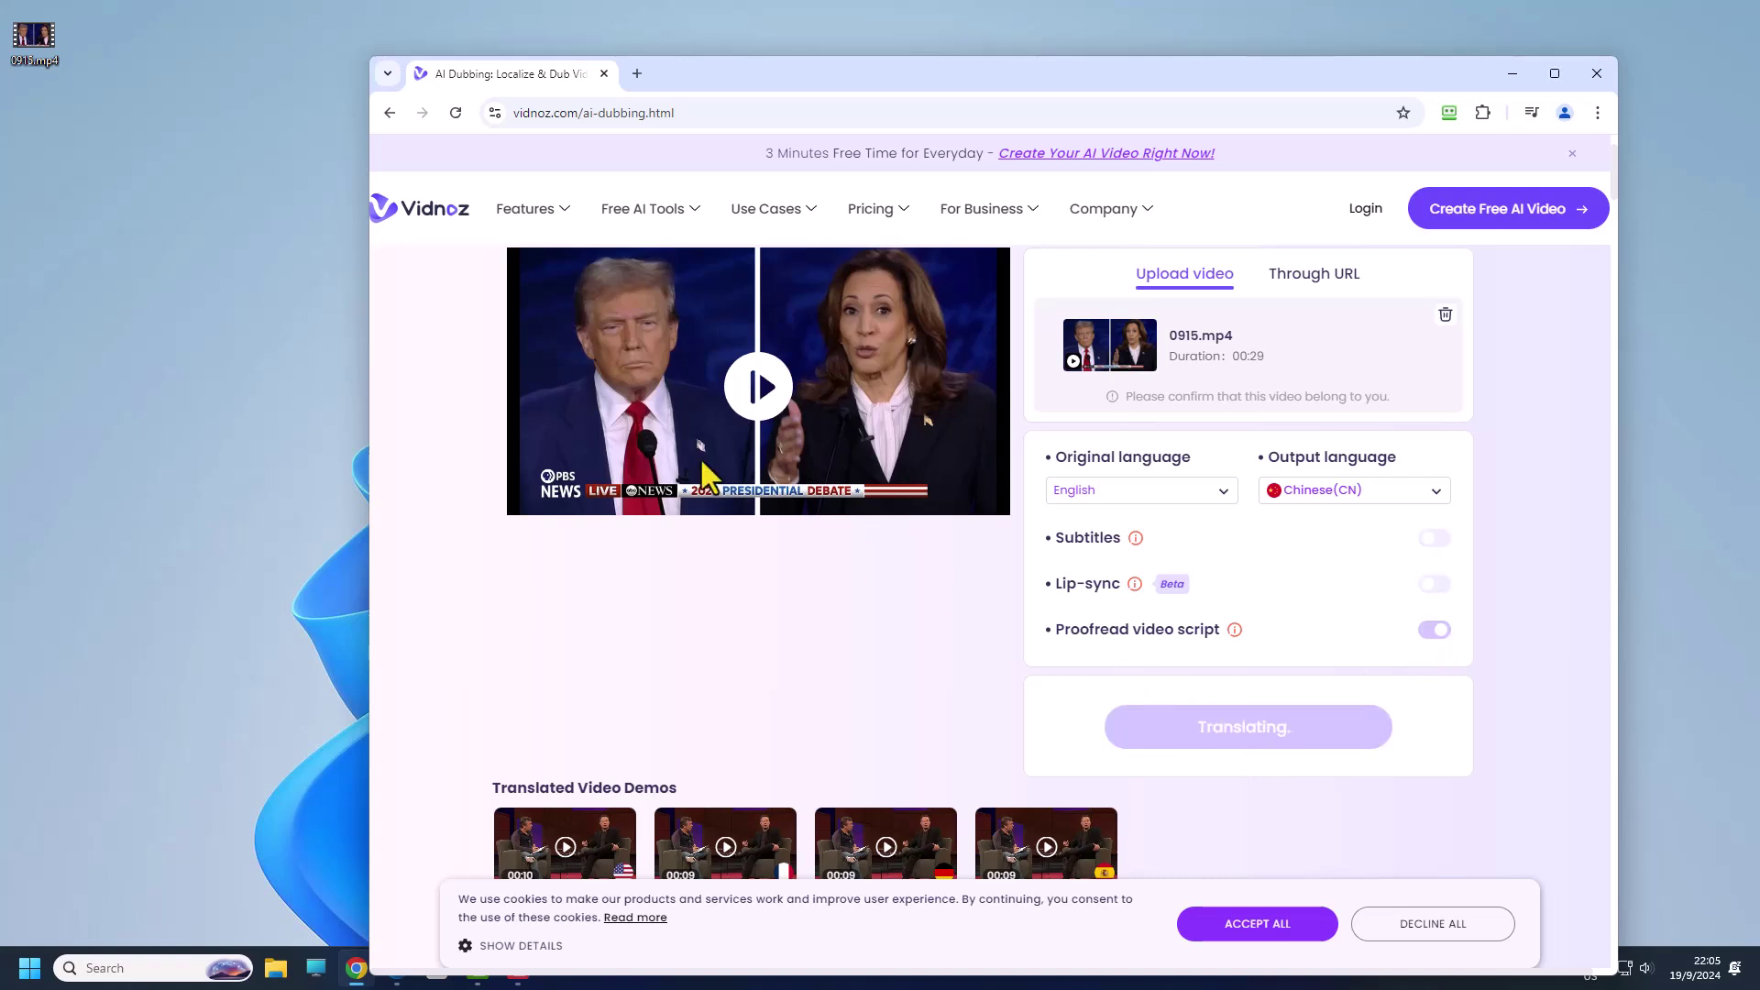
scroll(707, 479, up, 1)
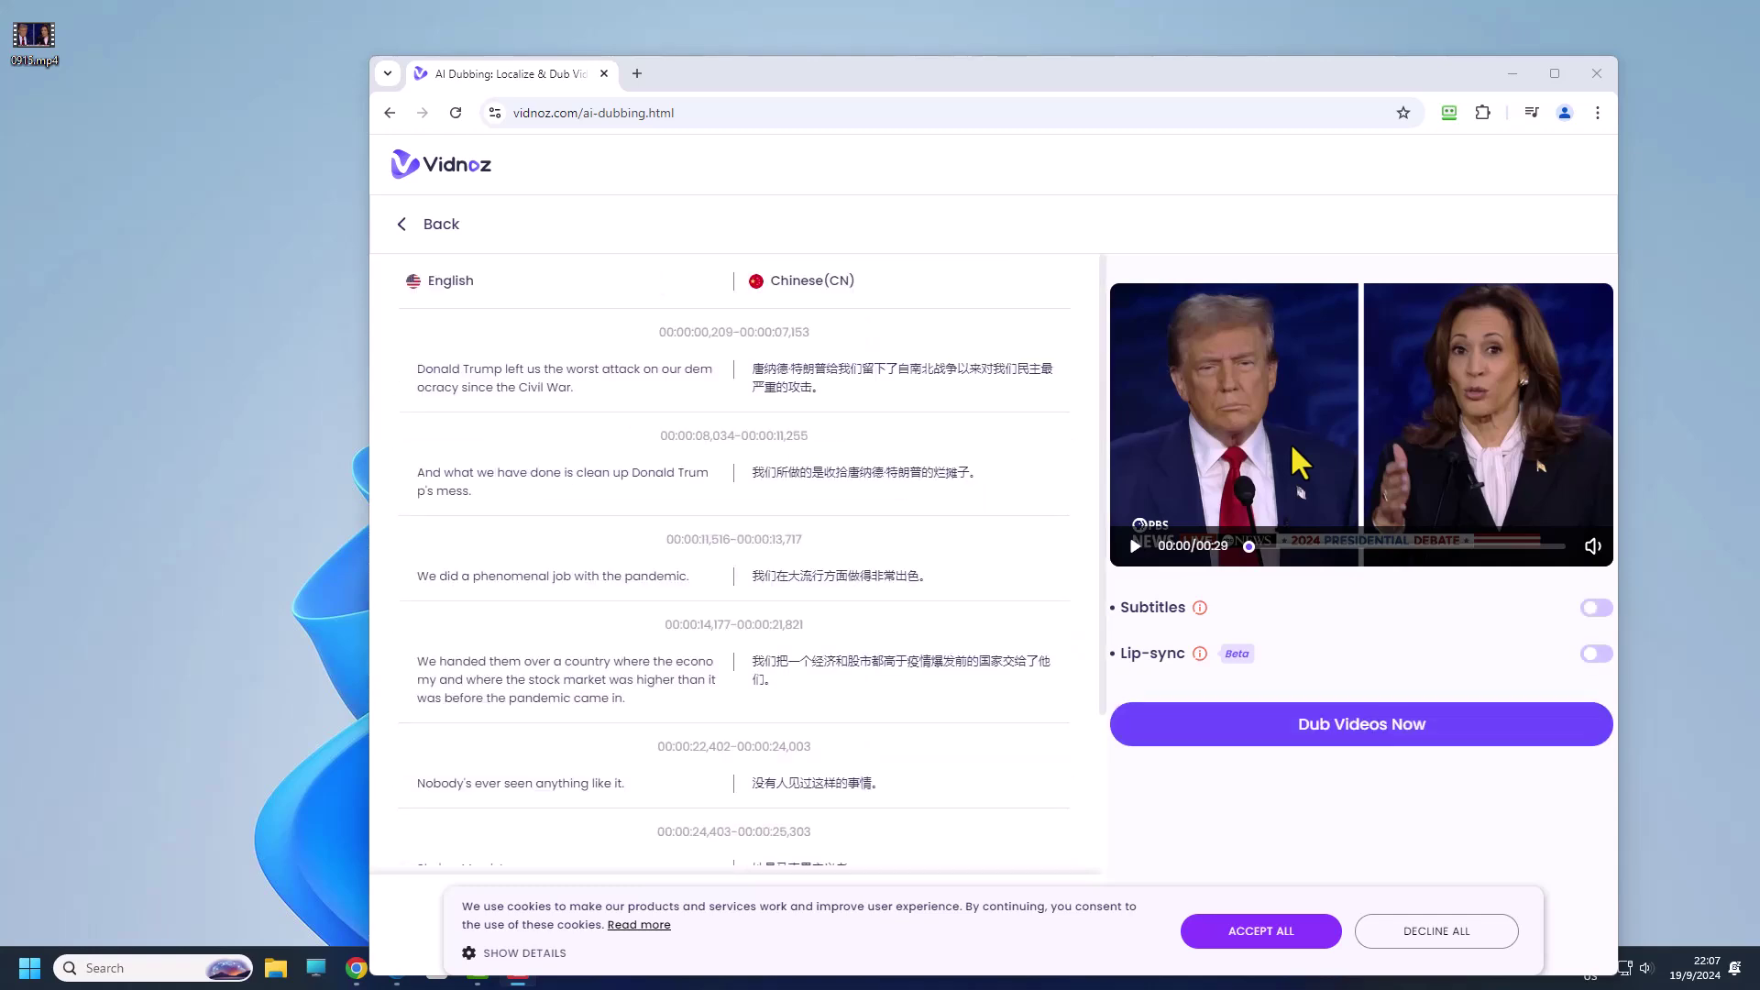
Step: Accept all cookies, then open and close the first Chinese subtitle line without changing it
click(1220, 940)
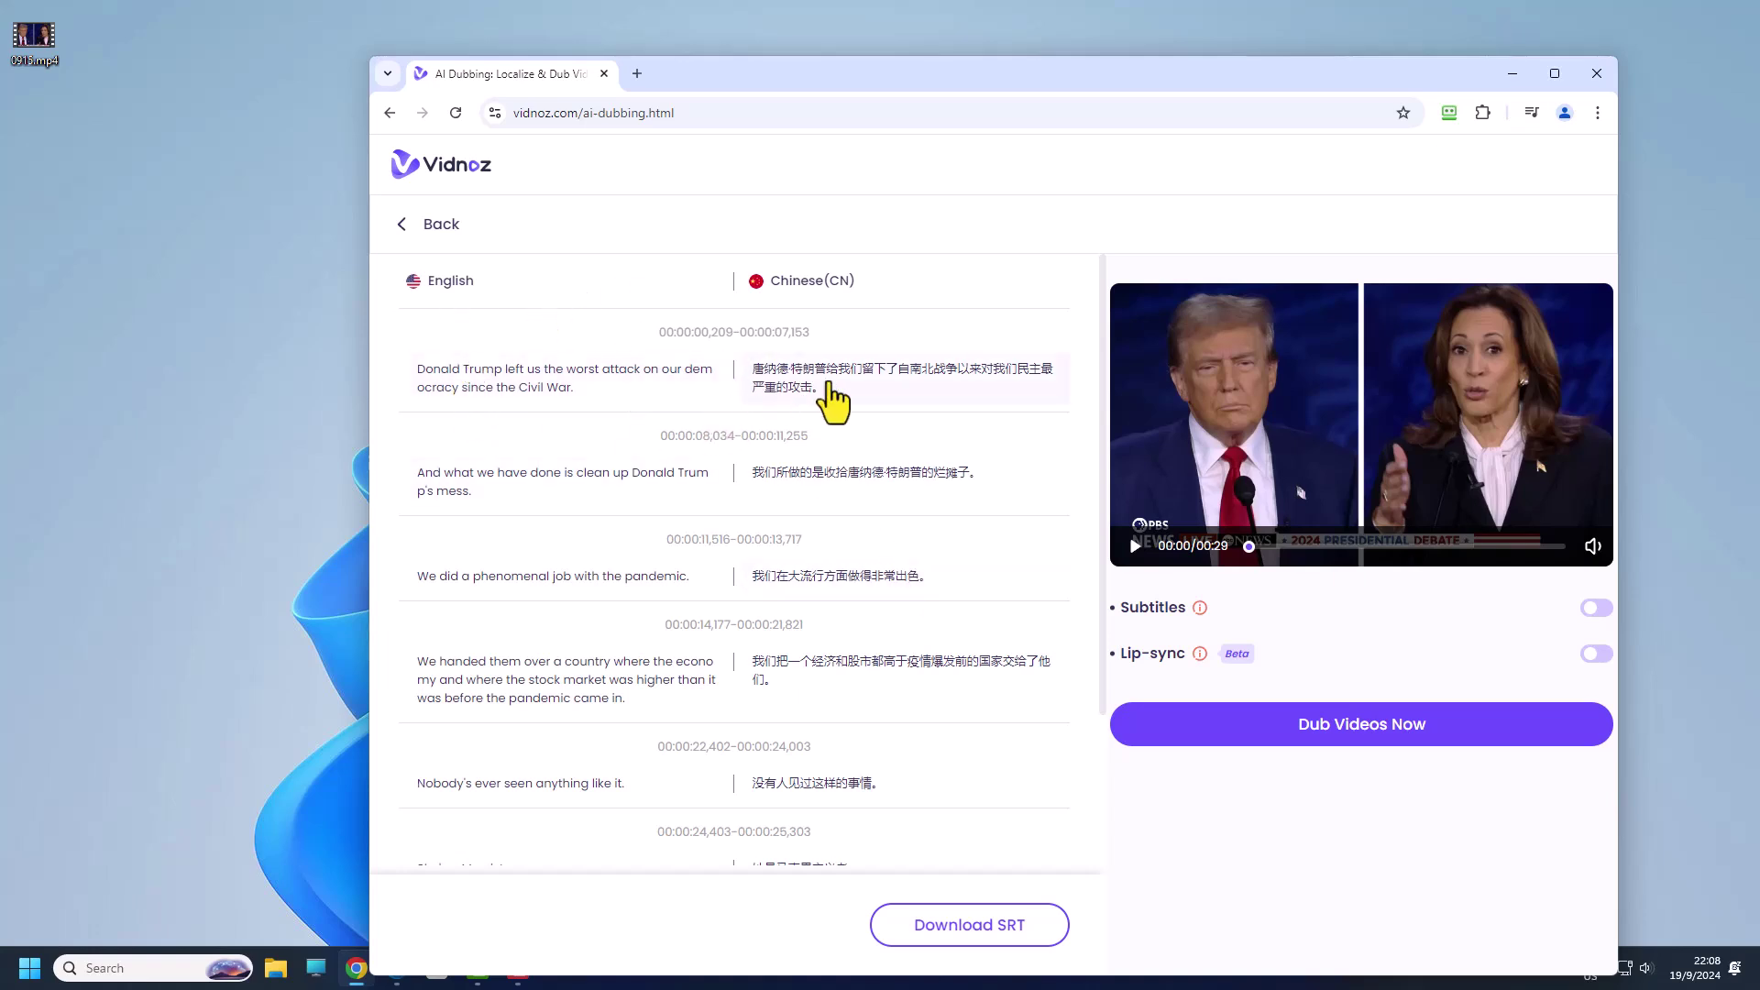
click(787, 395)
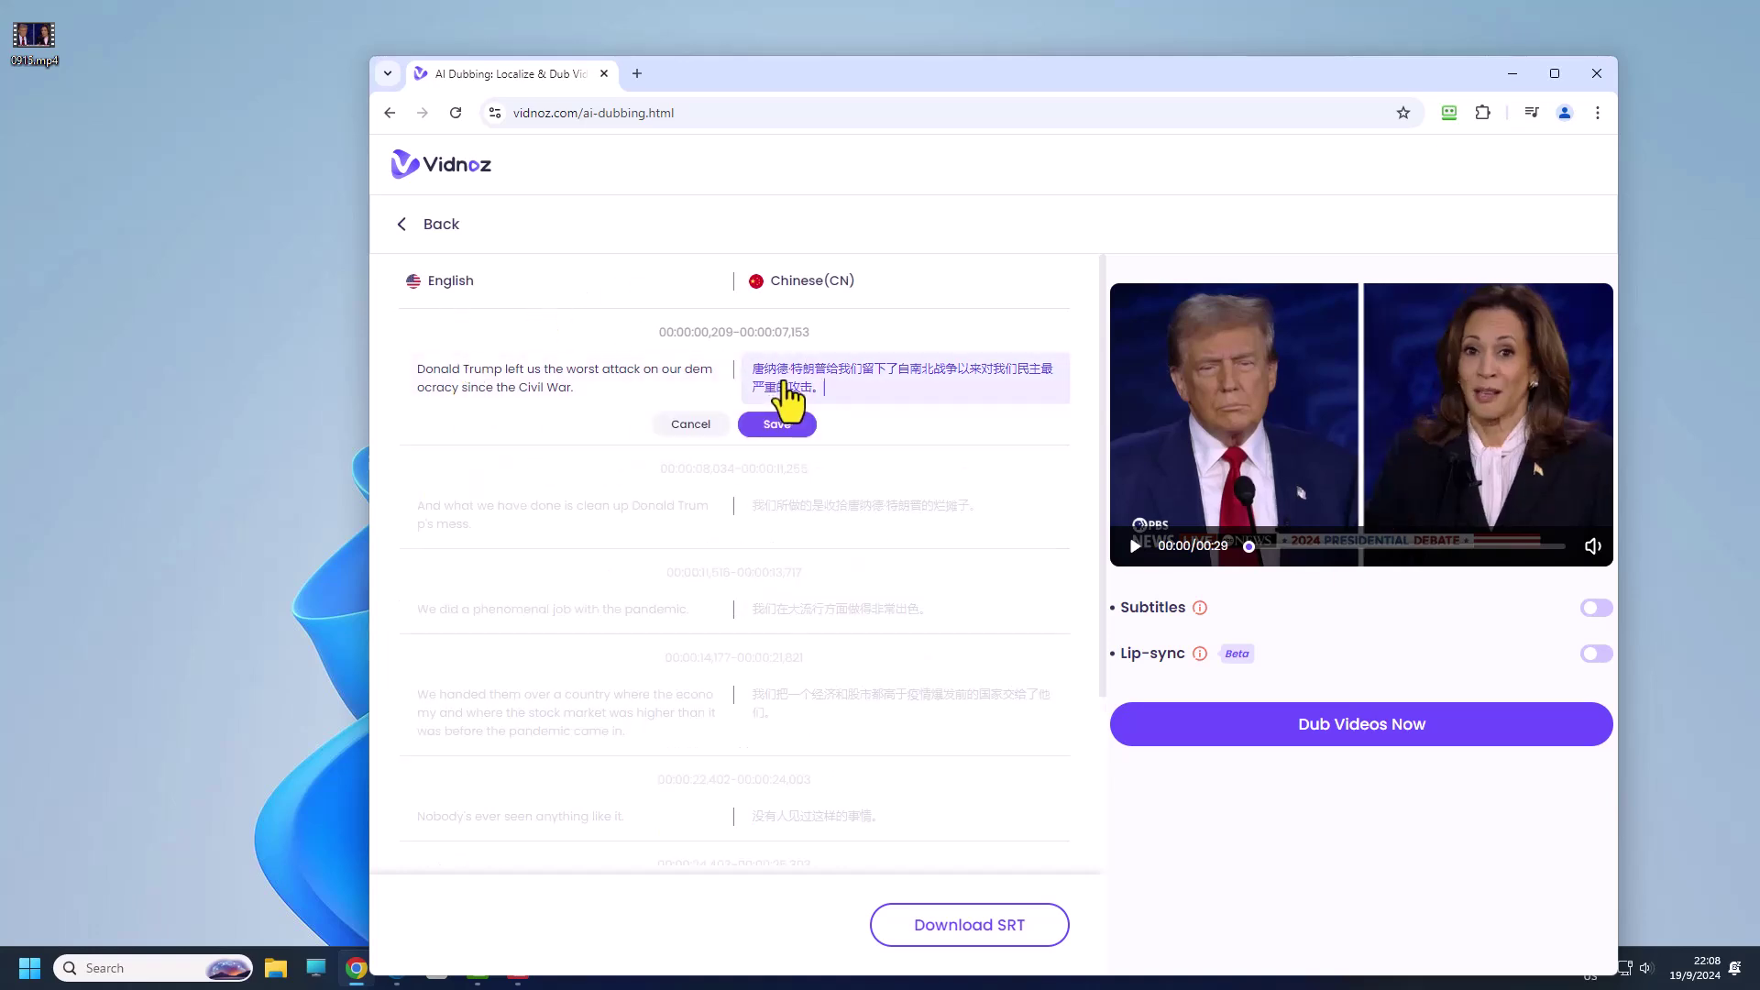
click(798, 518)
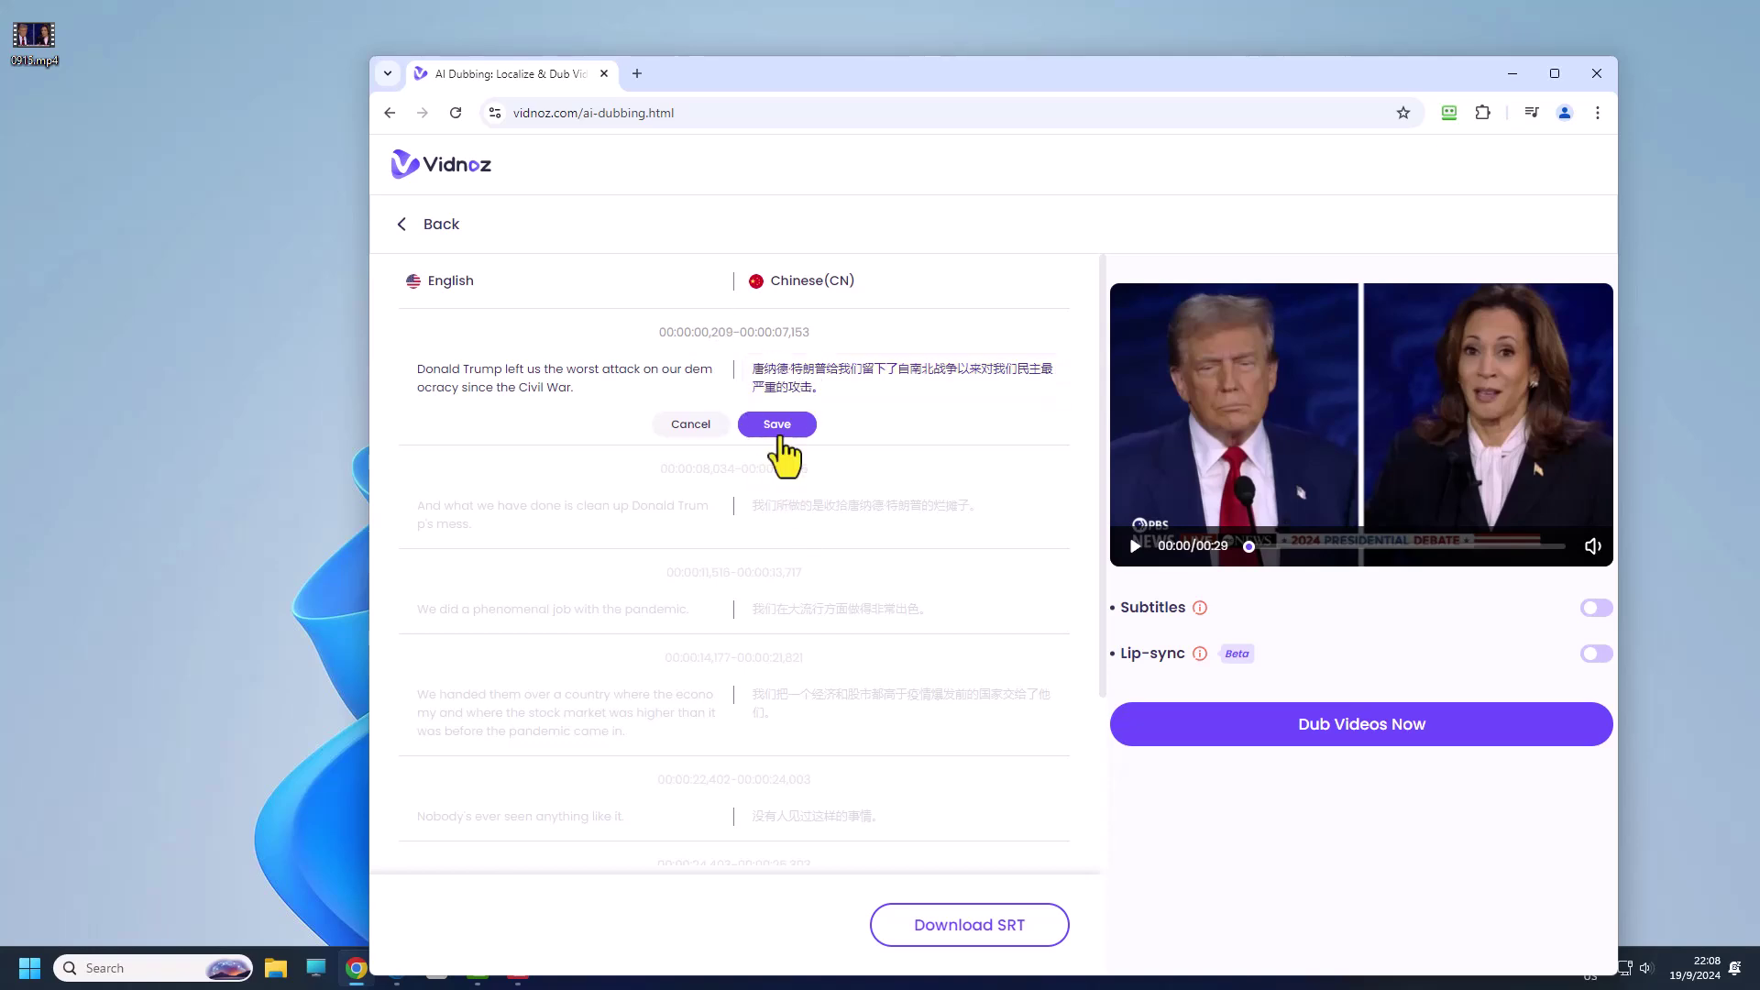
click(692, 424)
click(823, 376)
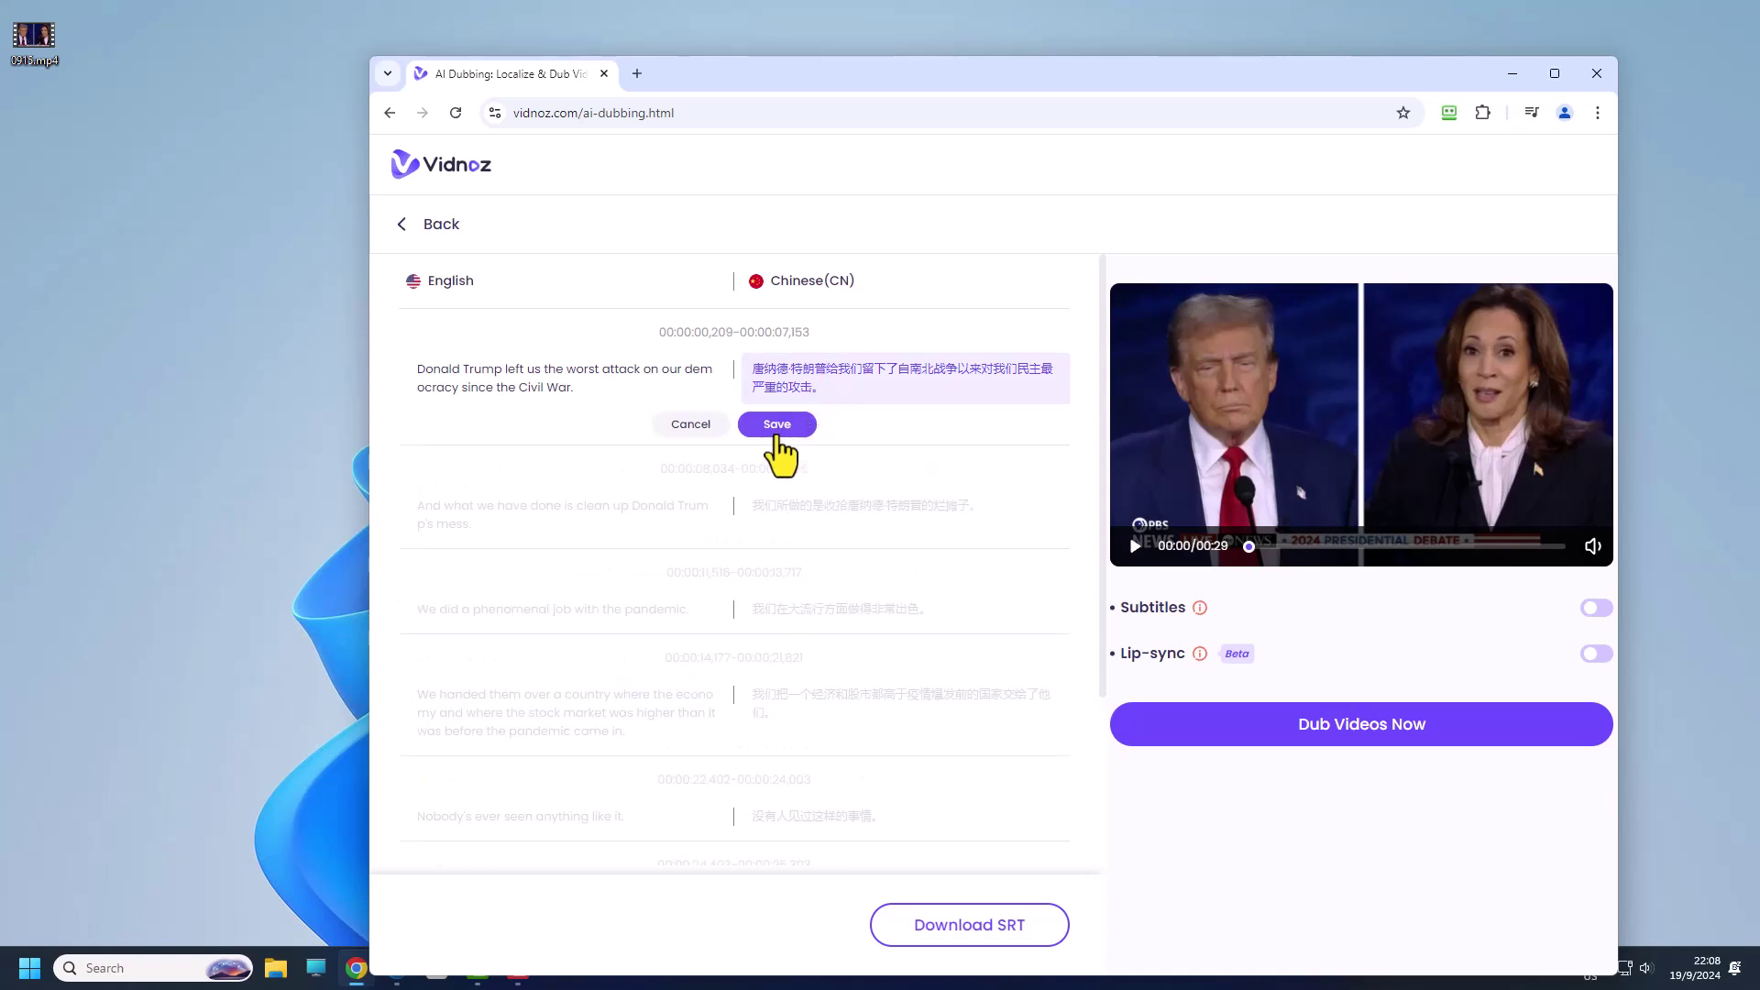
click(792, 496)
click(698, 431)
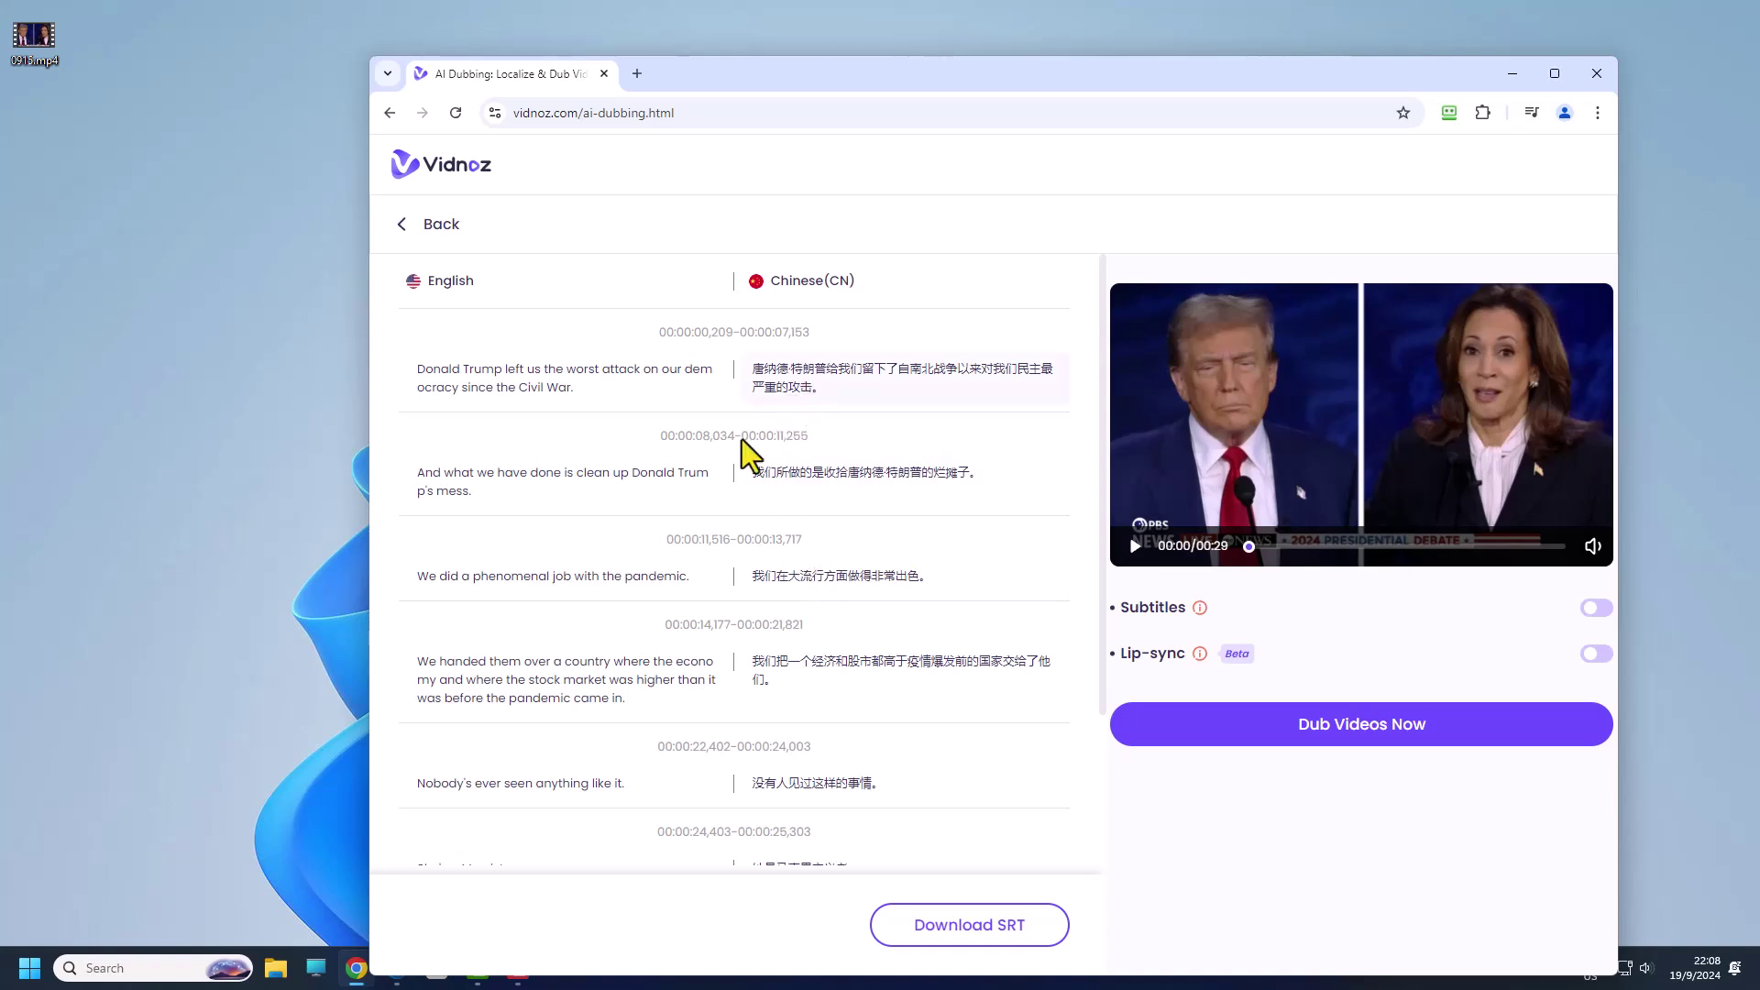
scroll(625, 612, down, 1)
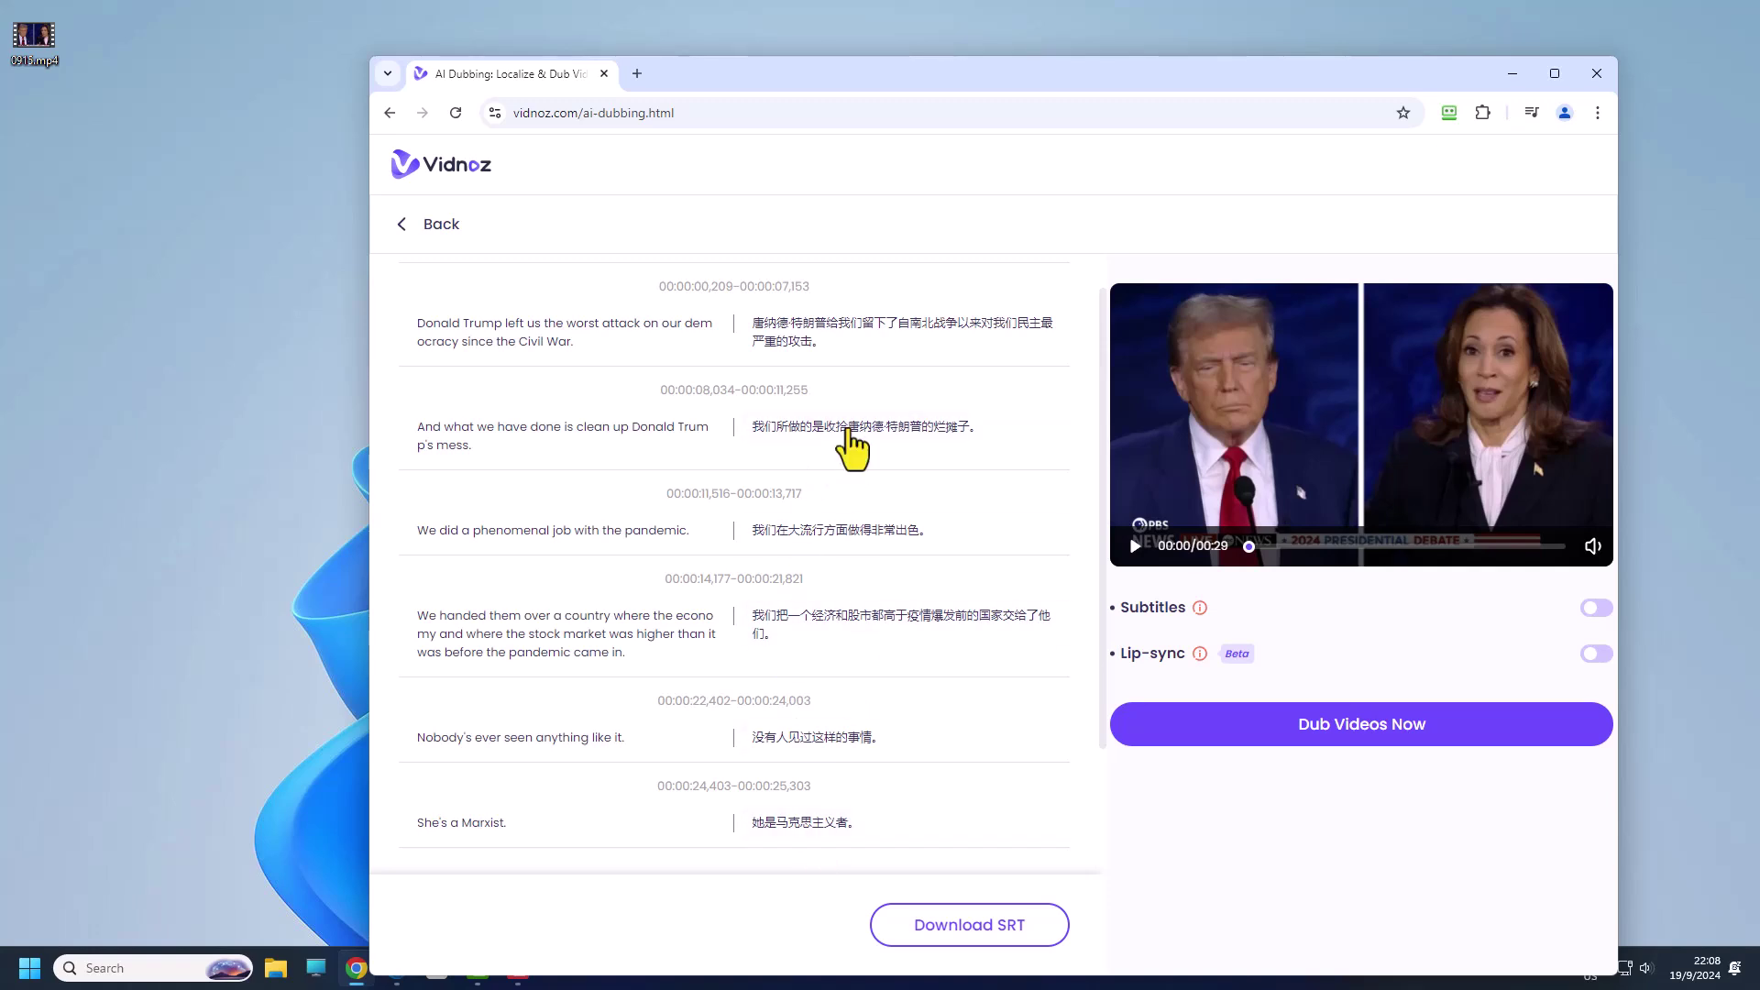
Step: Generate the Chinese(CN) dub of 0915.mp4 from the proofread transcript
click(1362, 724)
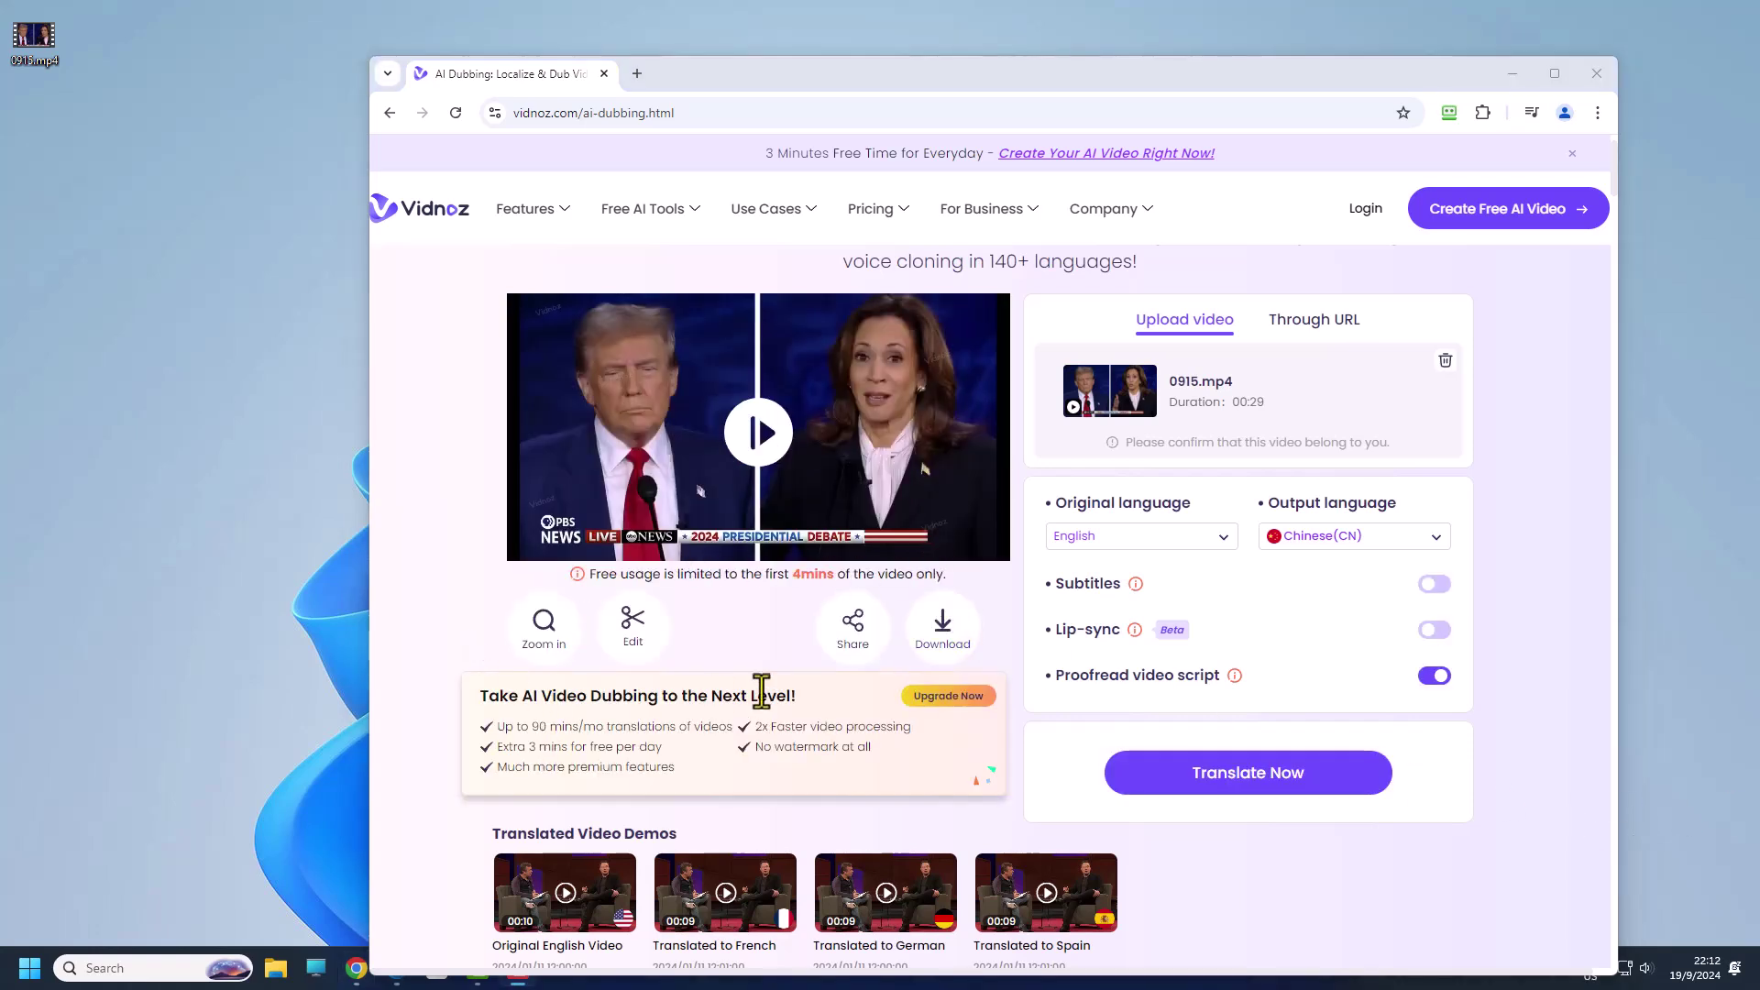
click(542, 647)
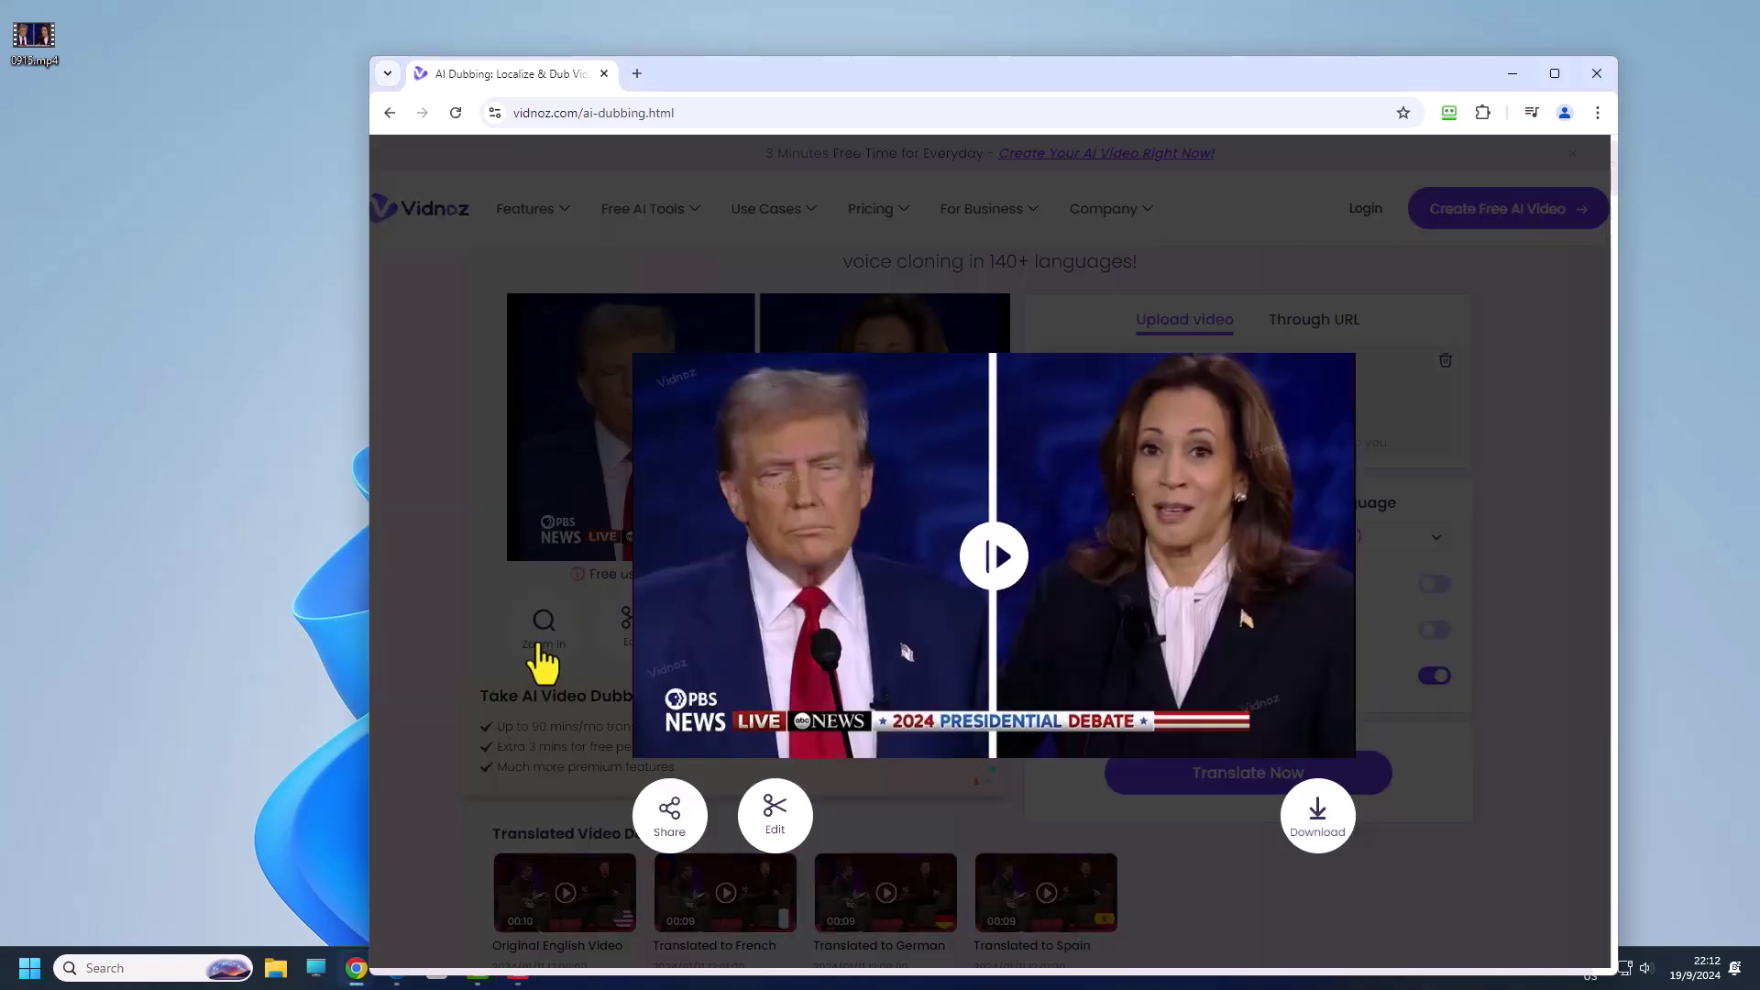
mouse_move(1367, 346)
click(1571, 185)
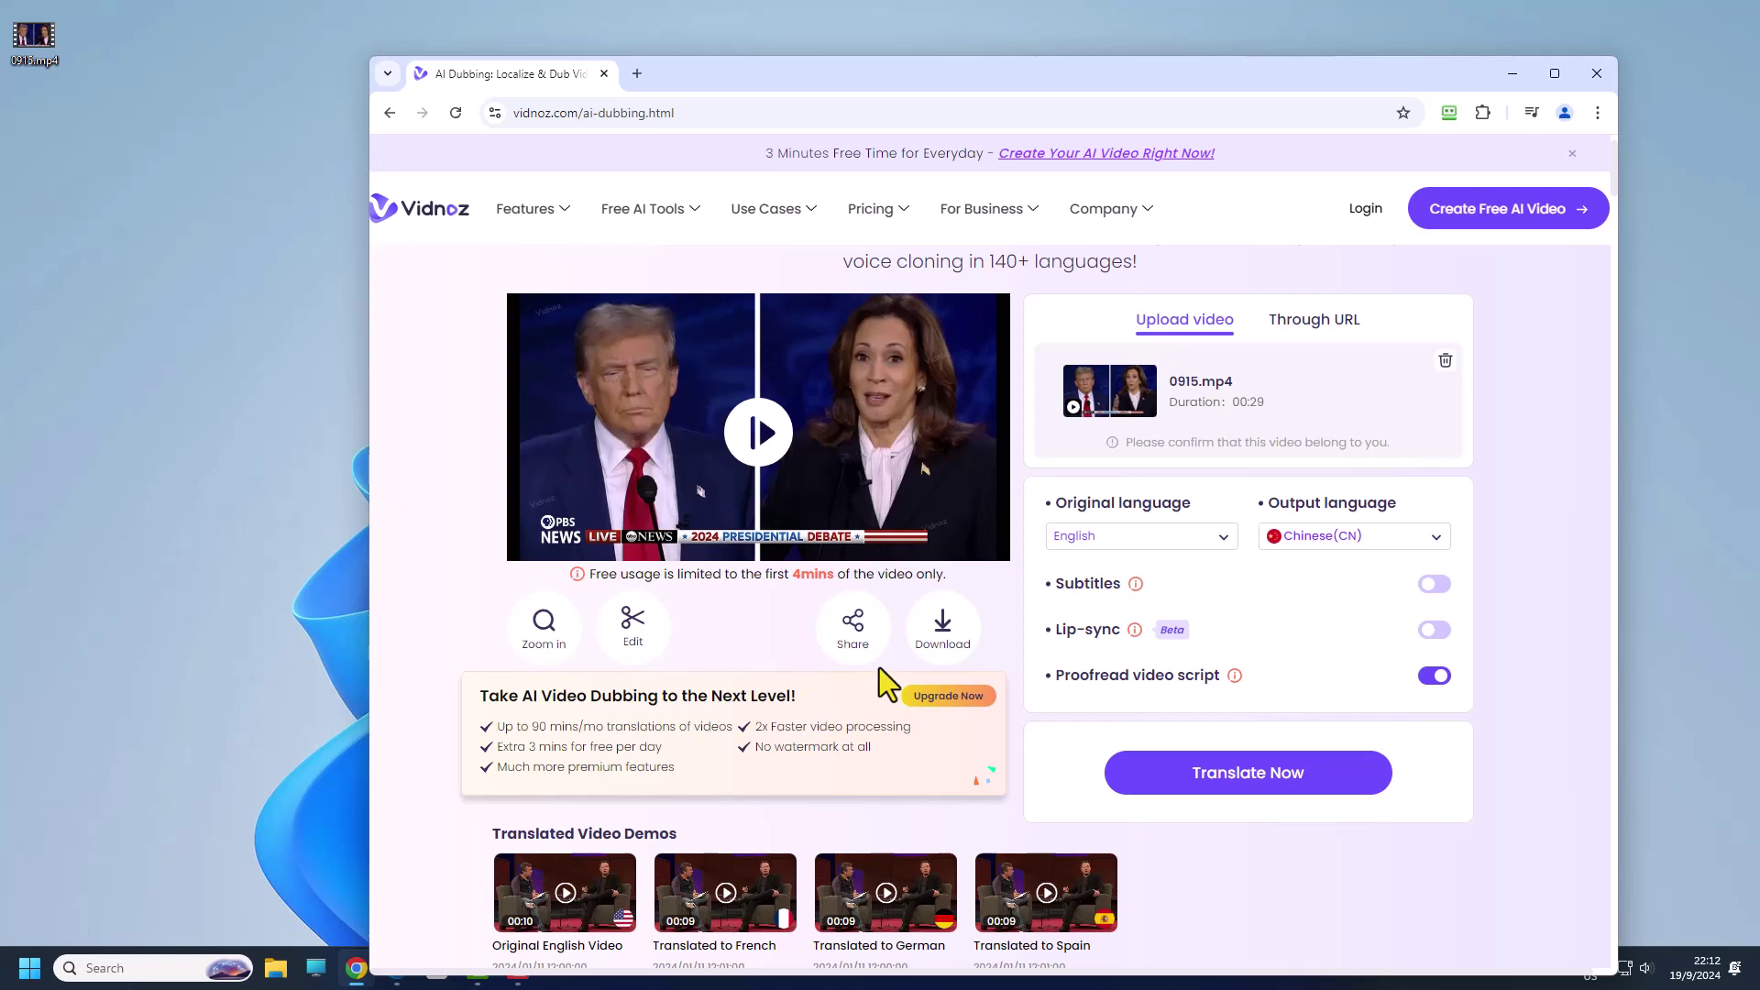
click(949, 640)
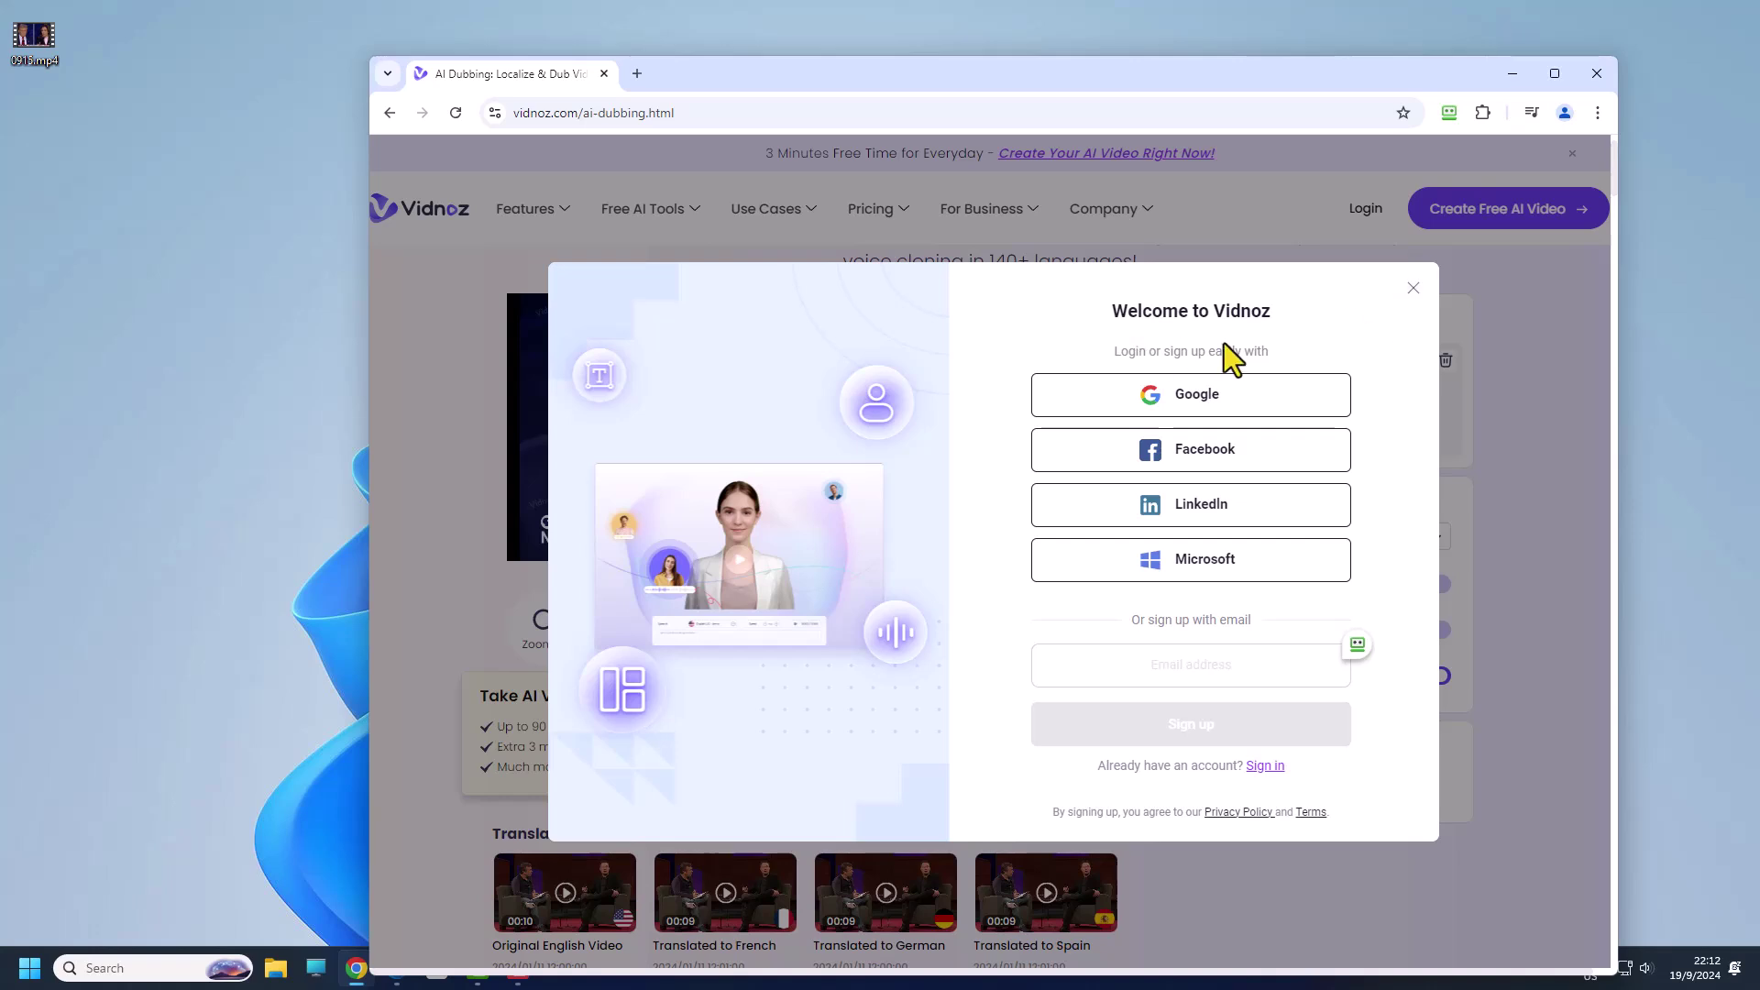
click(1414, 289)
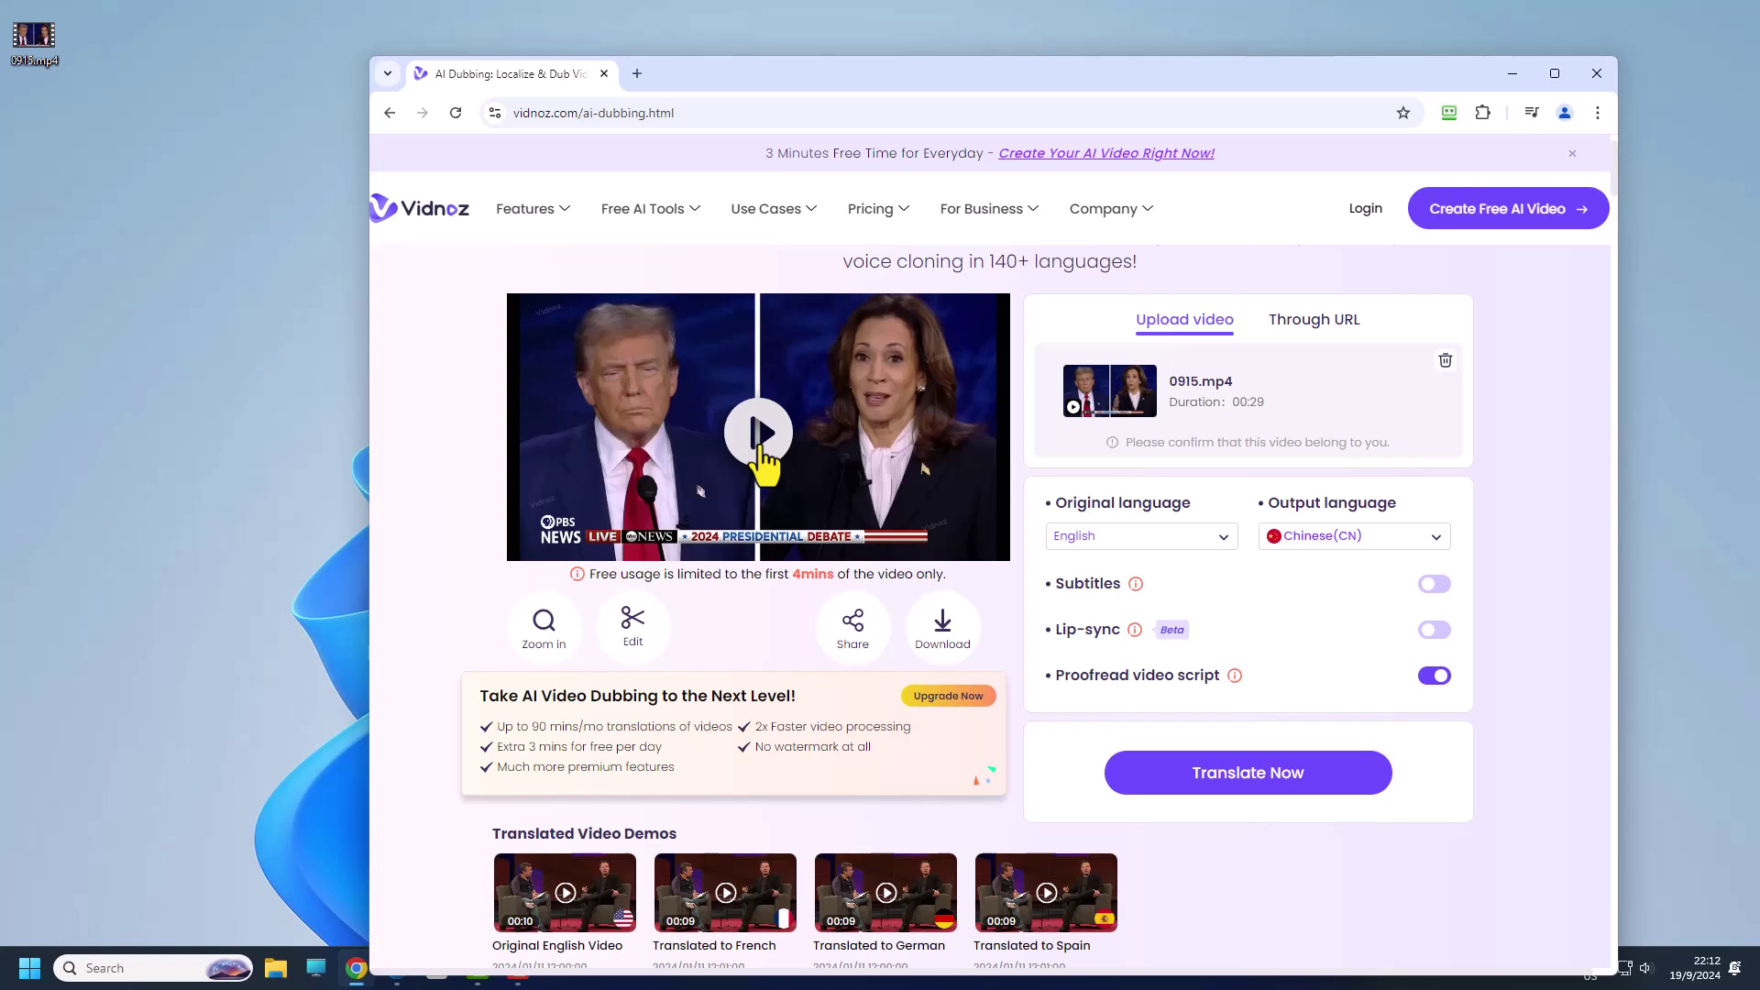
Step: Play the Chinese-dubbed 0915.mp4 clip, pausing and resuming it twice
click(758, 449)
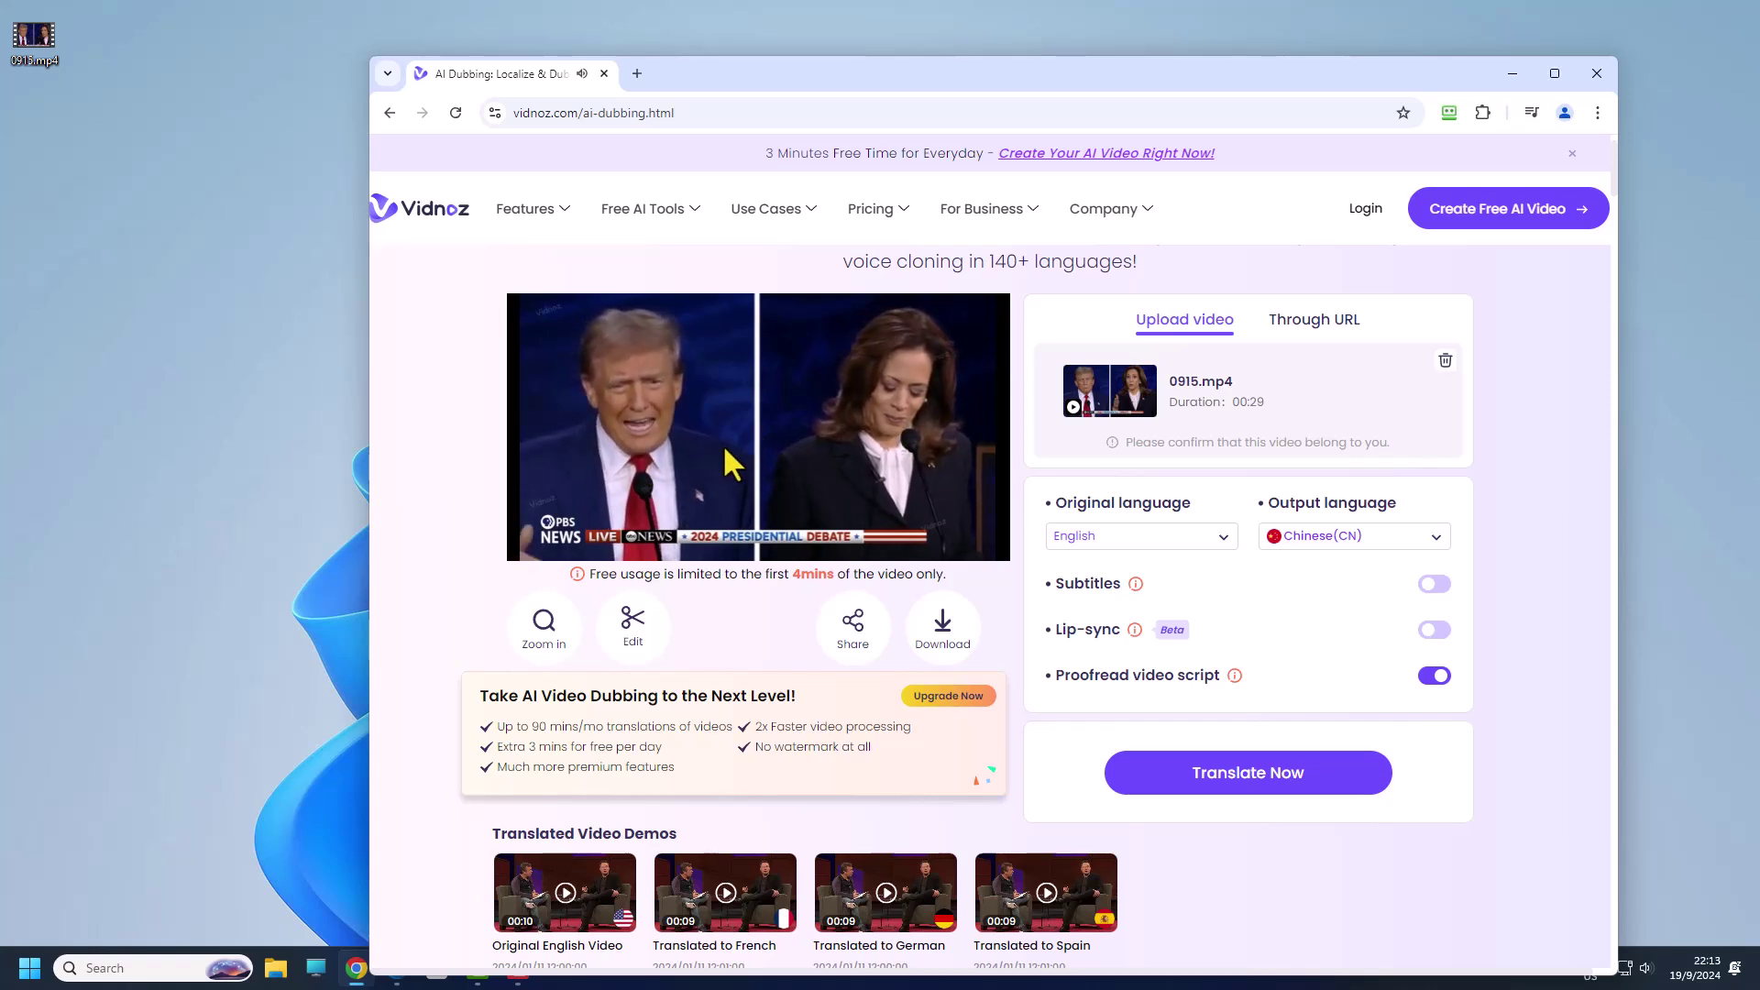
click(770, 449)
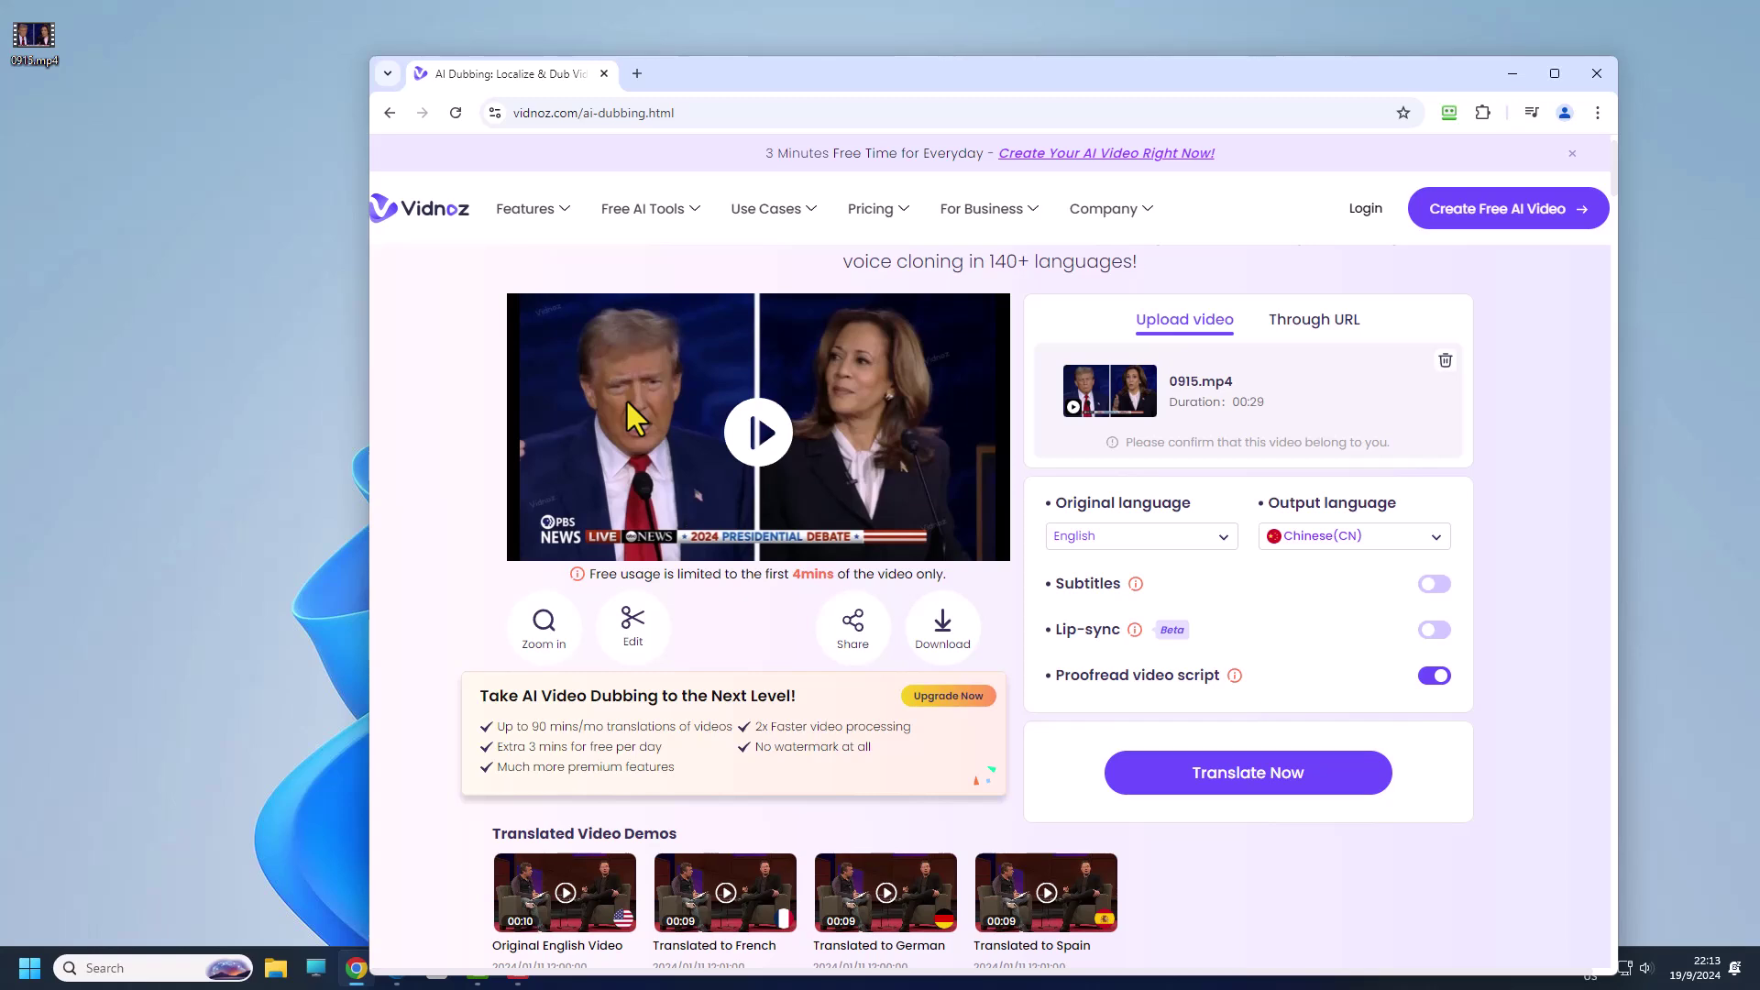
click(748, 438)
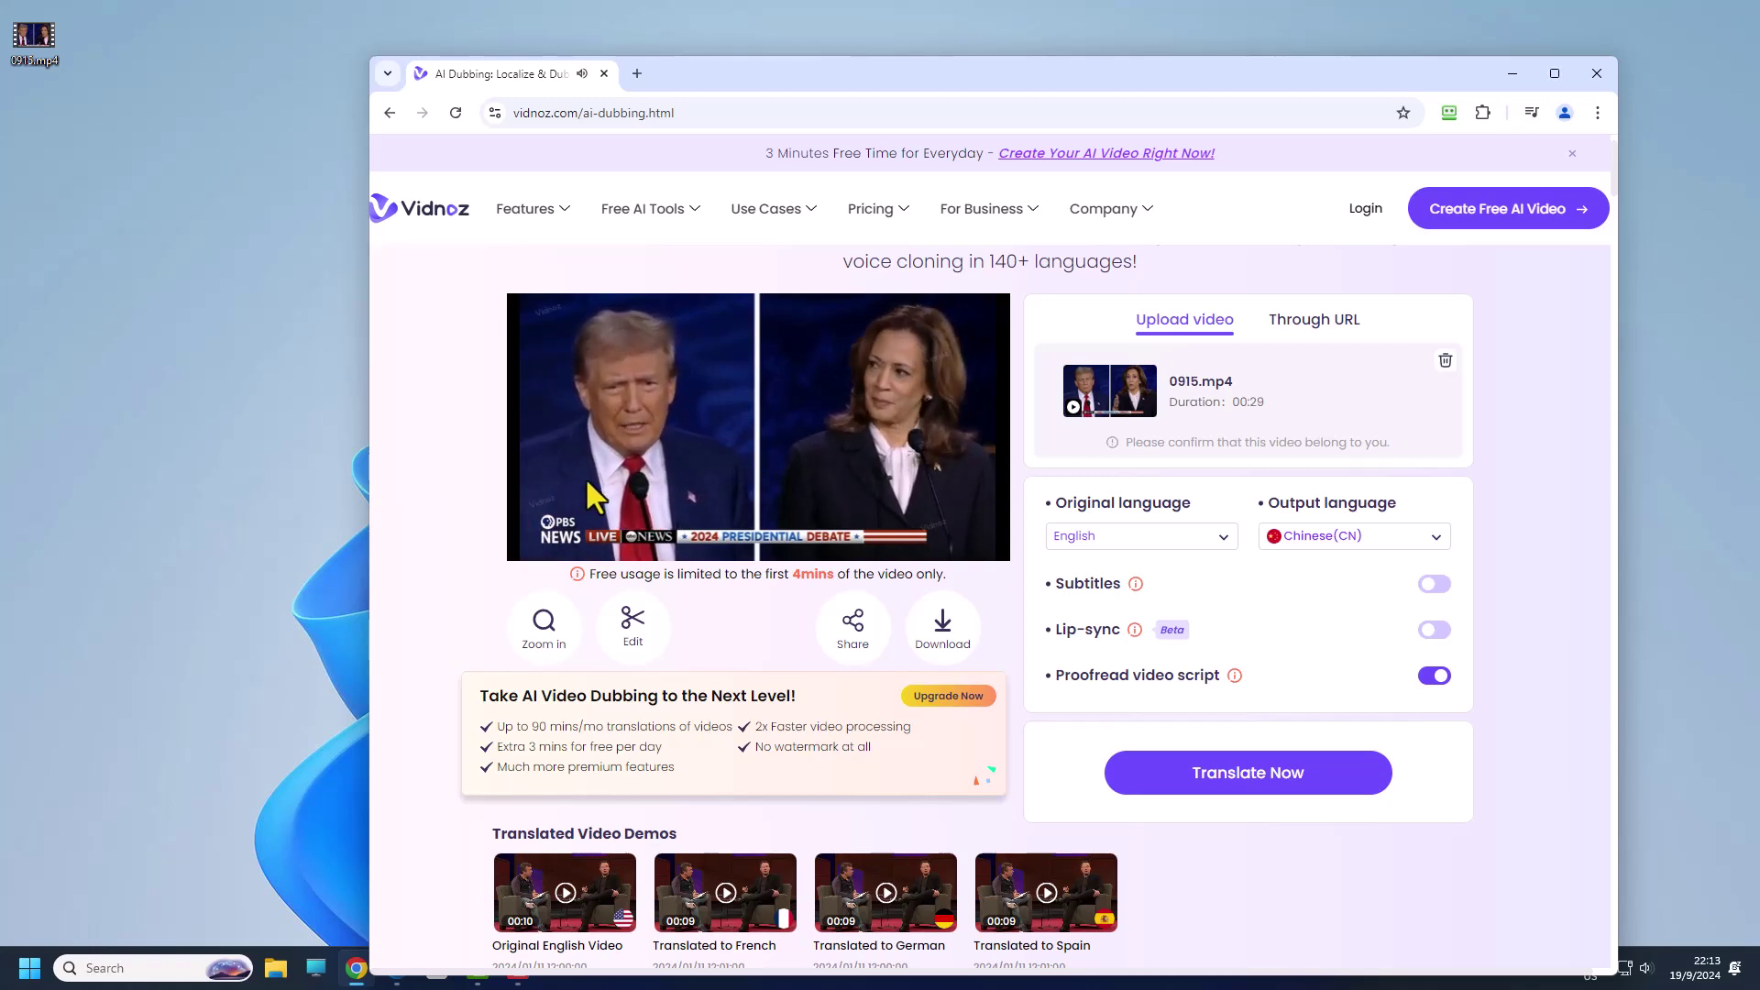
click(744, 460)
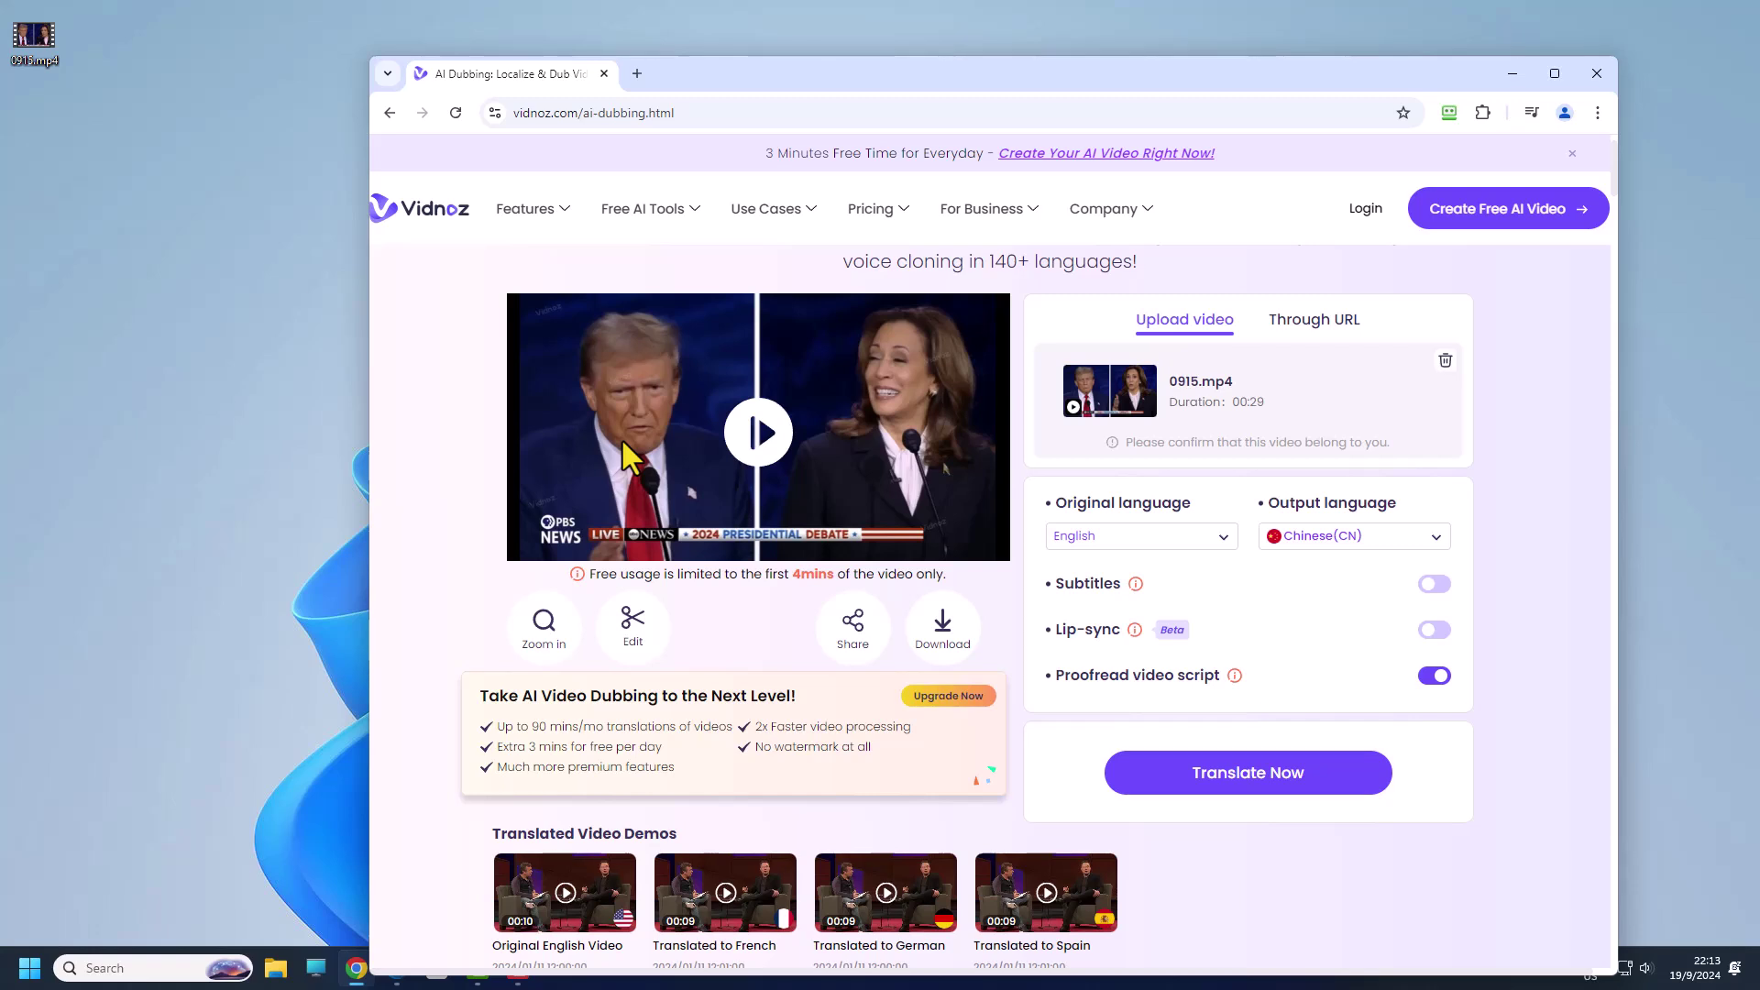
click(746, 435)
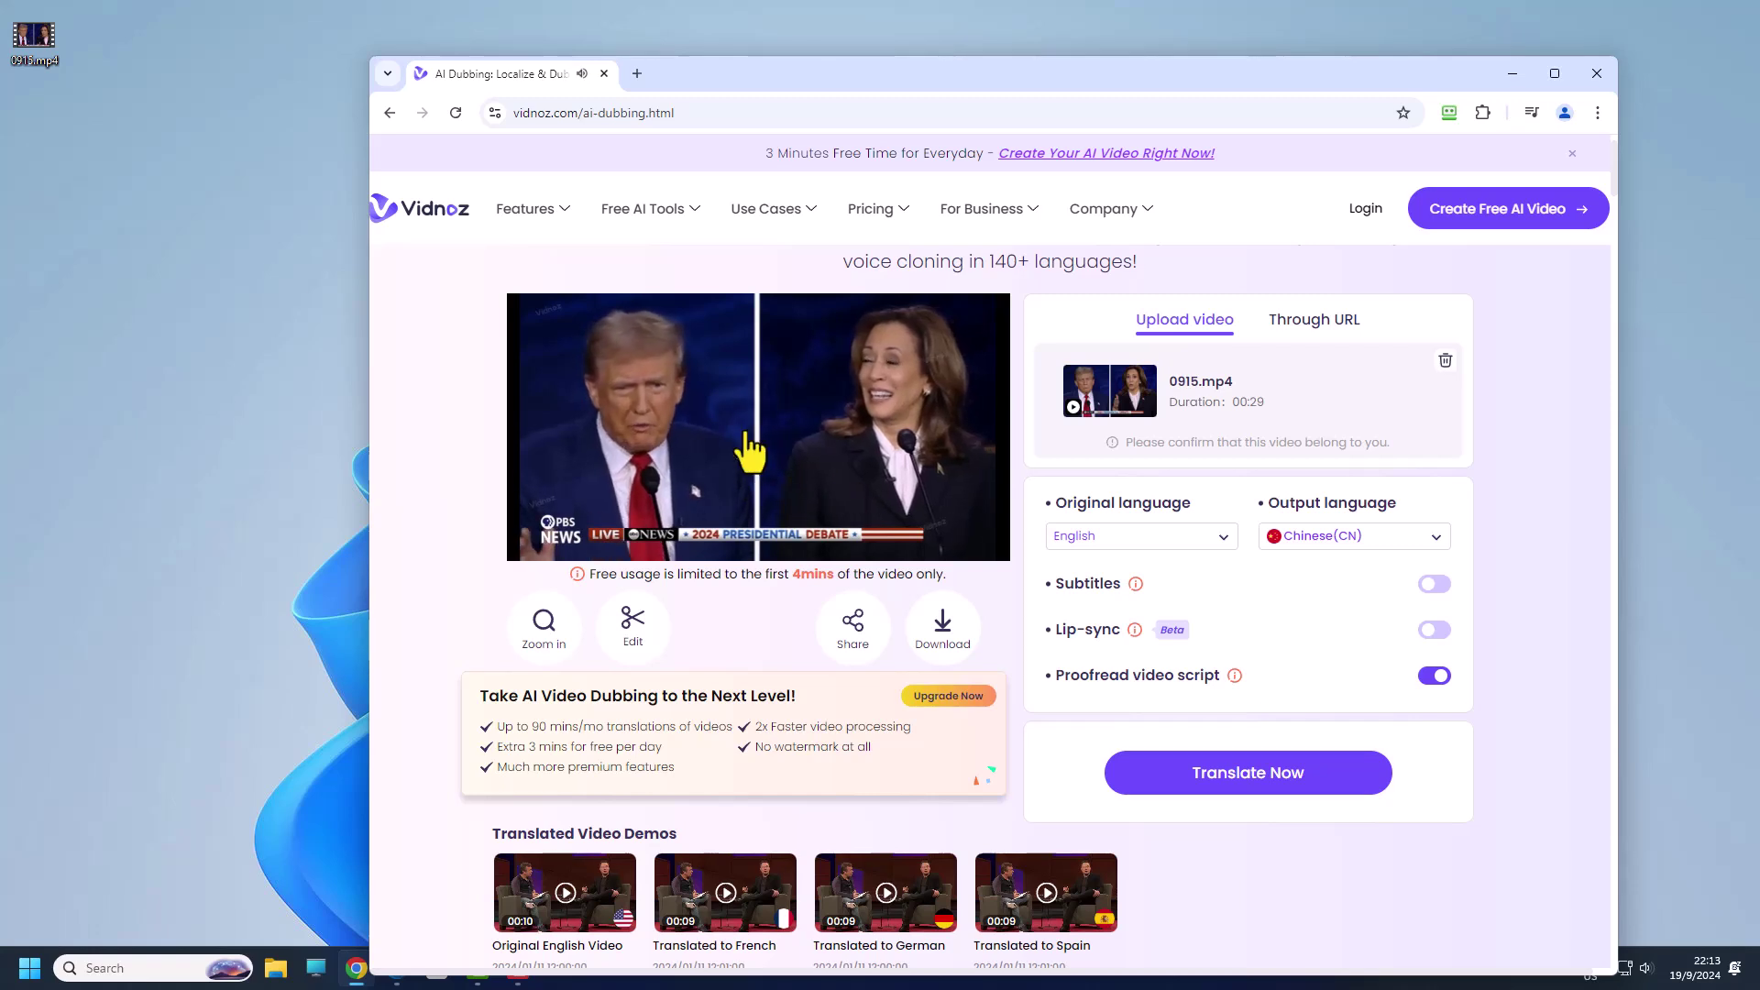
Step: Pause the Chinese-dubbed 0915.mp4 preview
click(746, 435)
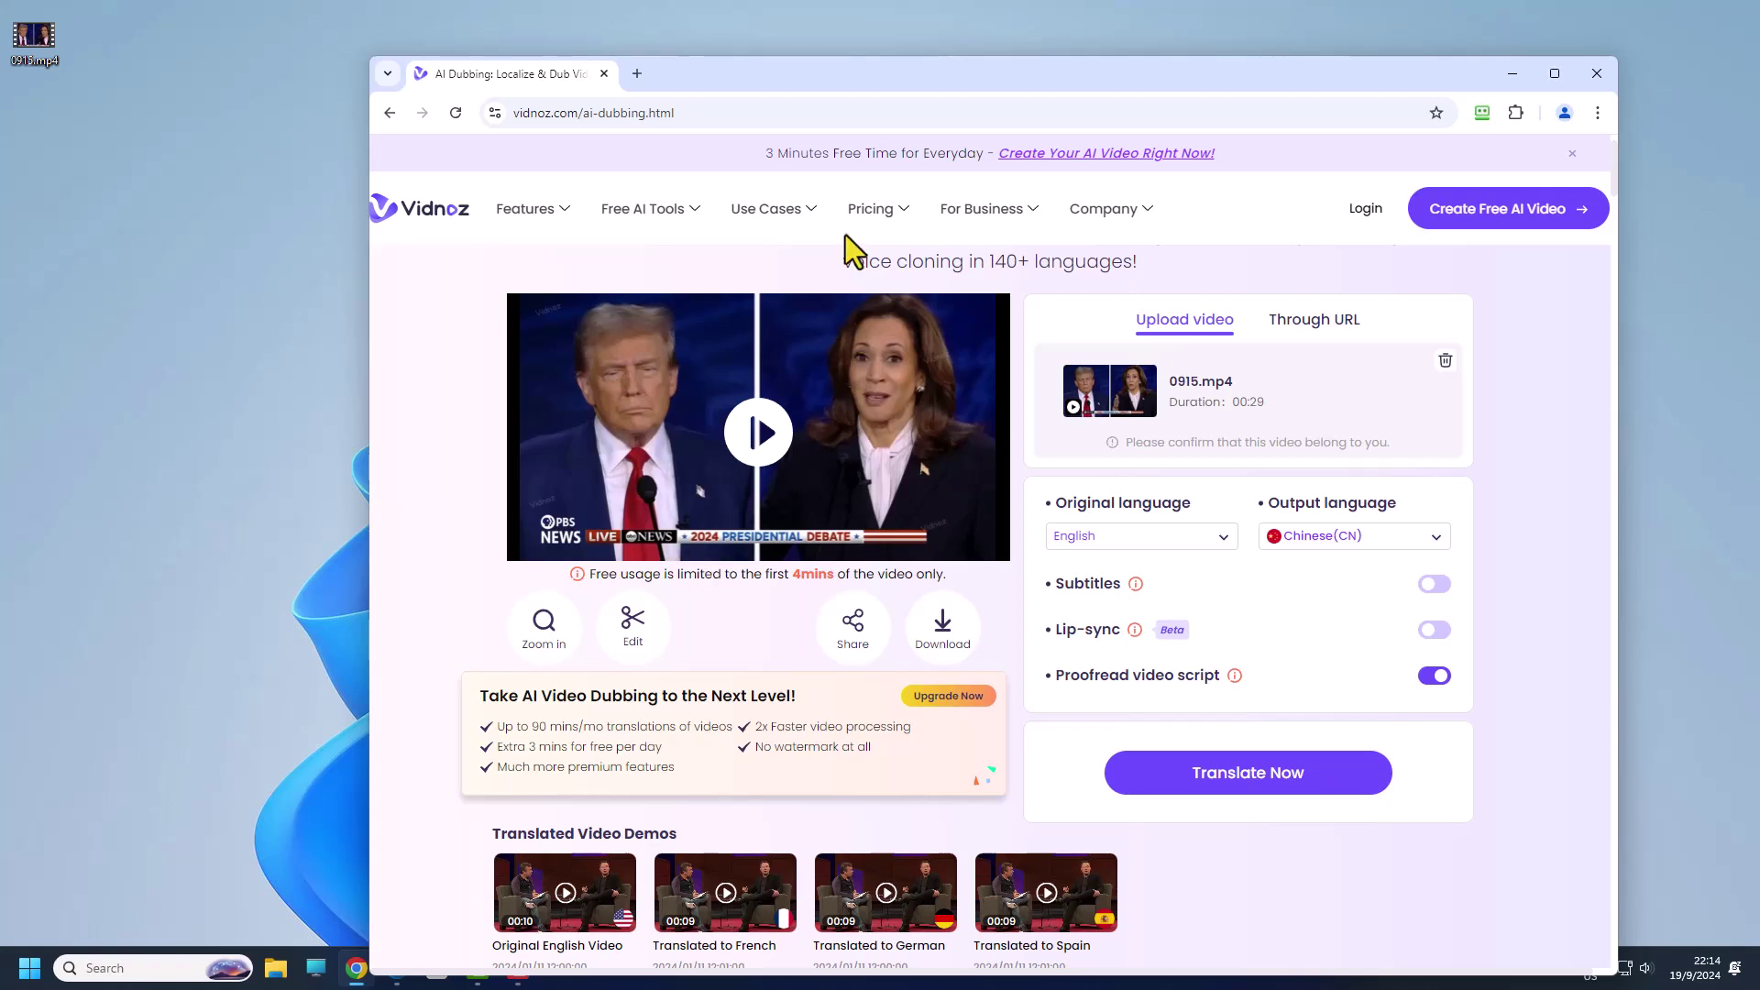
mouse_move(642, 208)
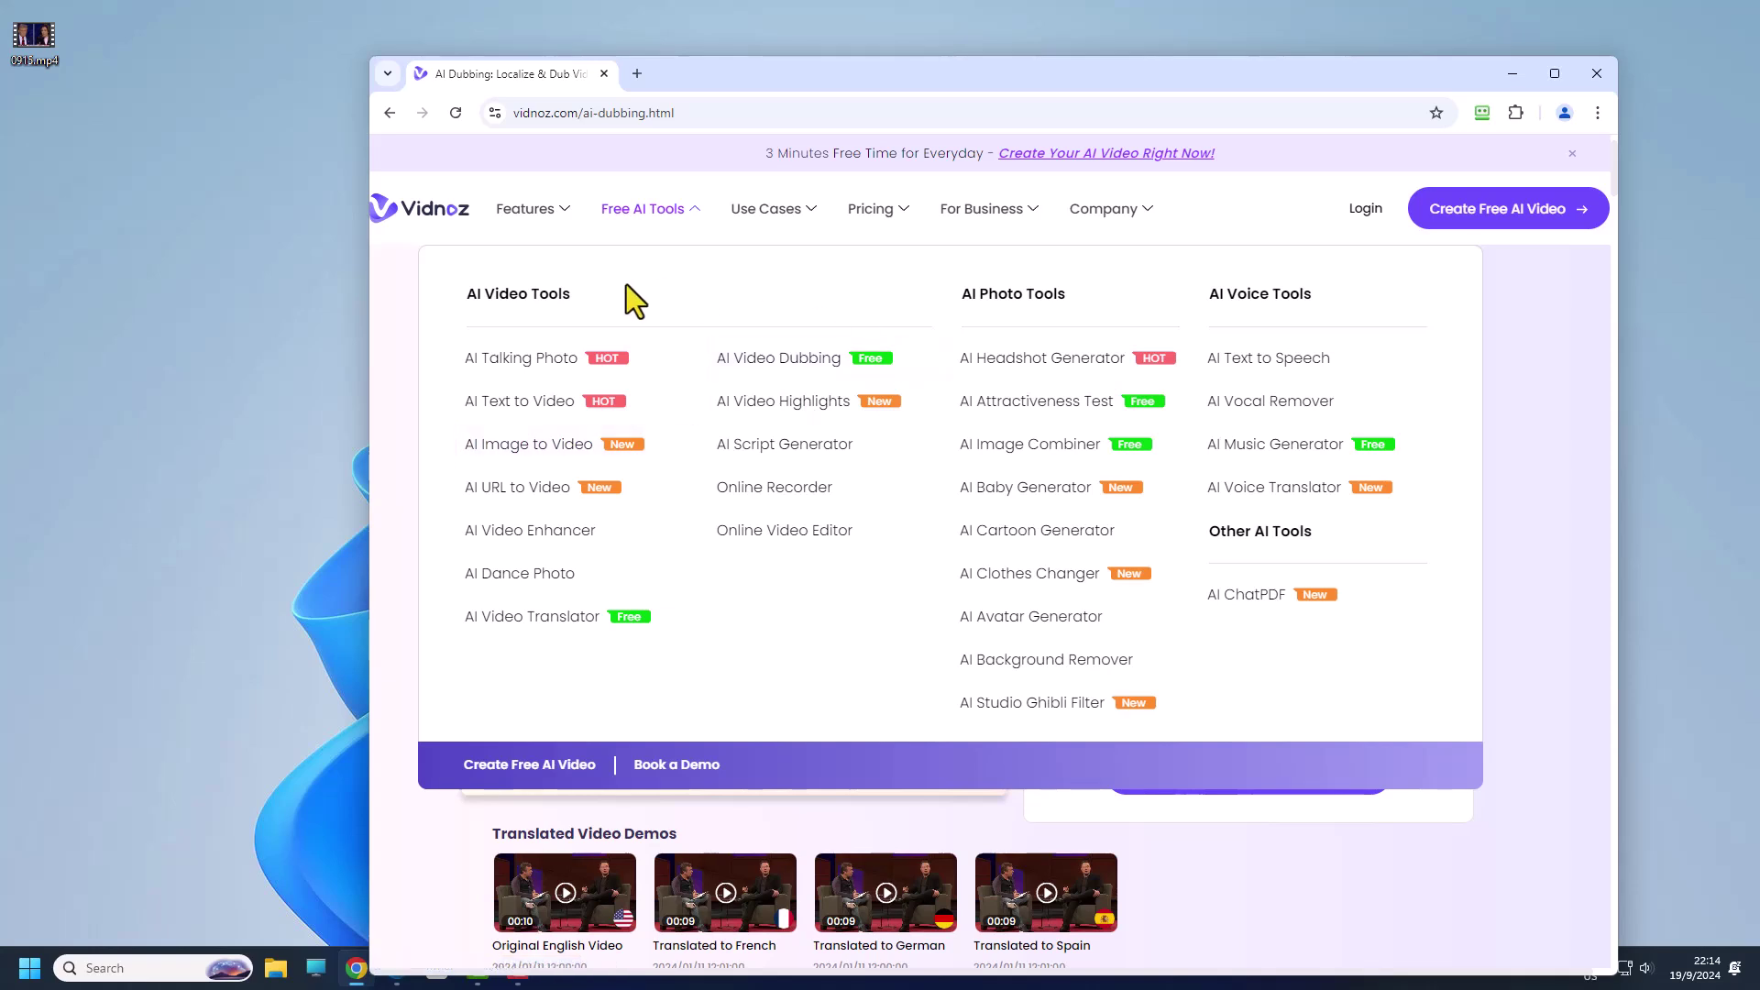